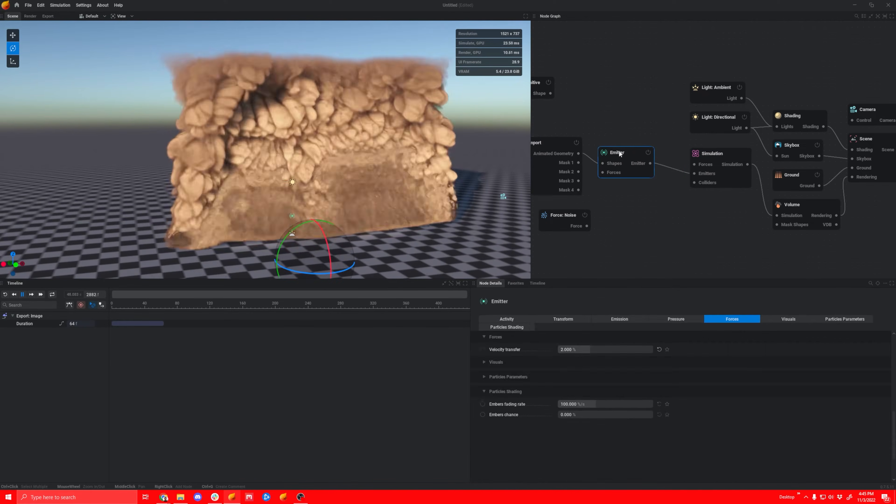
- Move the Import node closer to the Emitter and adjust the Simulation node's settings while viewing the smoke from another angle
{"action": "left_click", "coordinate": [717, 158]}
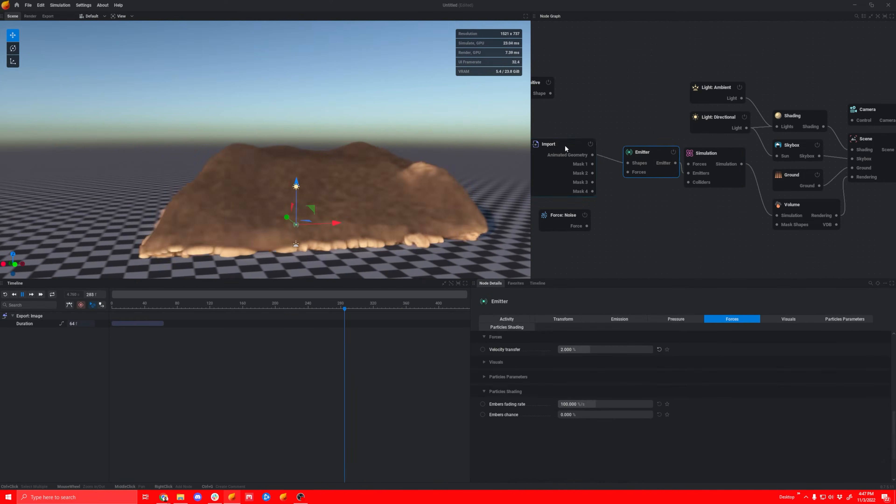
{"action": "left_click_drag", "start_coordinate": [565, 148], "coordinate": [583, 149]}
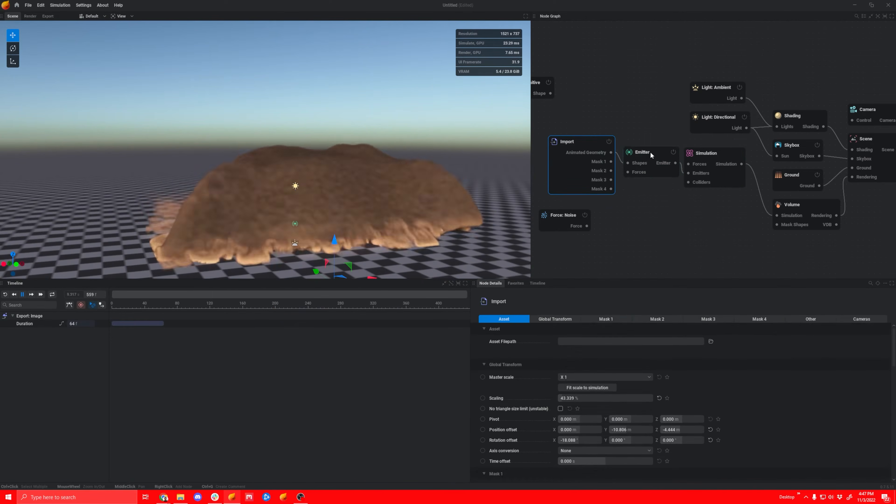
{"action": "left_click", "coordinate": [811, 320]}
{"action": "left_click_drag", "start_coordinate": [296, 184], "coordinate": [254, 184]}
{"action": "left_click_drag", "start_coordinate": [577, 342], "coordinate": [561, 341]}
{"action": "left_click_drag", "start_coordinate": [268, 208], "coordinate": [218, 187]}
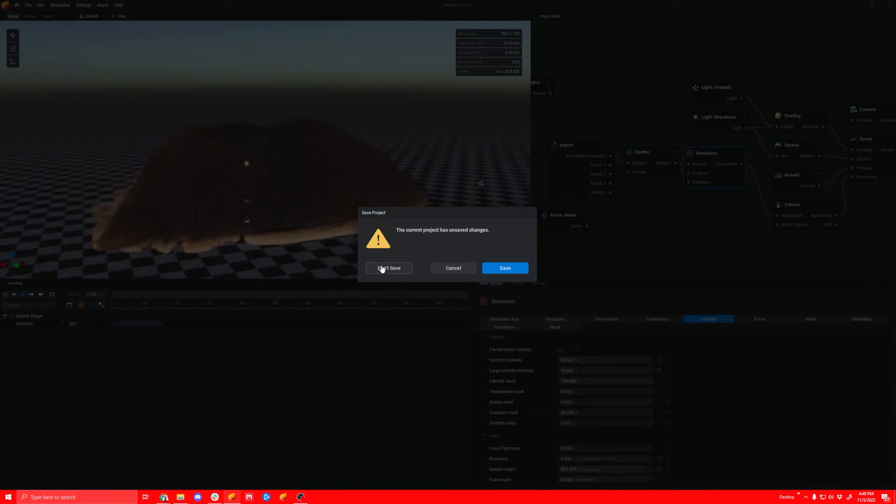
- Discard the current project's unsaved changes and replay the Mummy Sim wall project's simulation from the start
{"action": "left_click", "coordinate": [381, 267]}
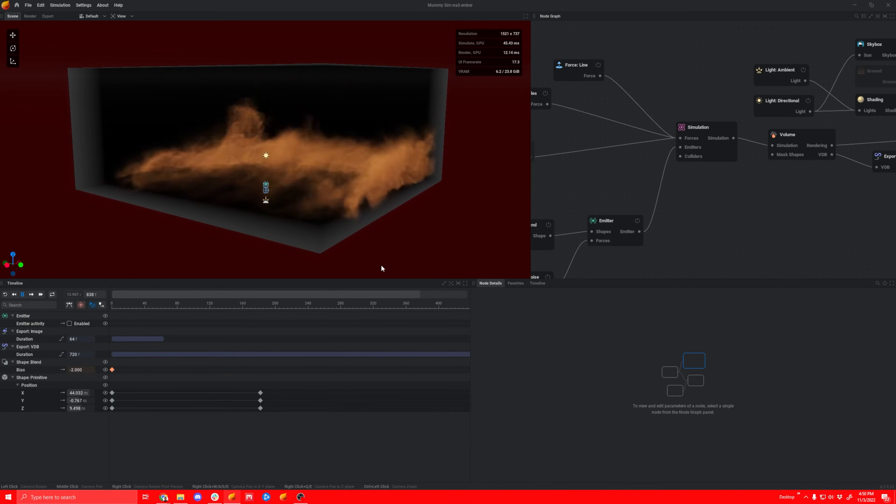
{"action": "left_click", "coordinate": [5, 295]}
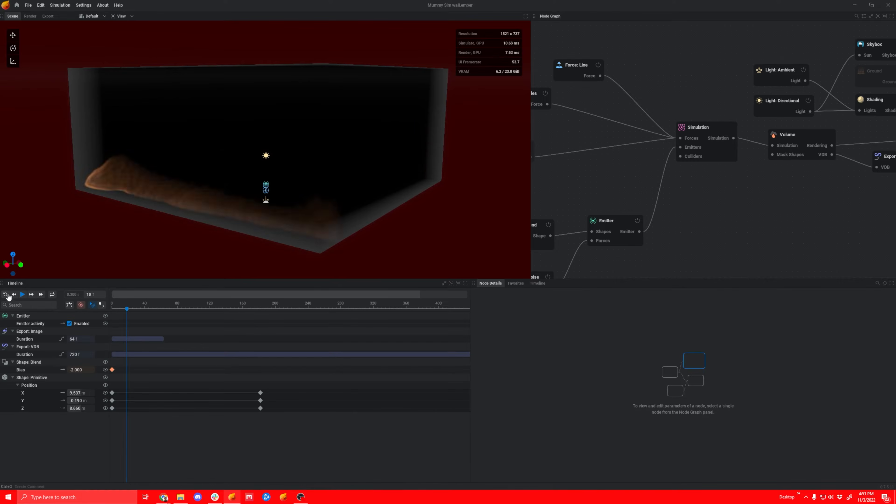
{"action": "left_click", "coordinate": [22, 294]}
{"action": "left_click", "coordinate": [5, 295]}
{"action": "scroll", "coordinate": [600, 151], "scroll_direction": "down", "scroll_amount": 4}
{"action": "middle_click_drag", "start_coordinate": [600, 152], "coordinate": [714, 127]}
{"action": "key", "text": "space"}
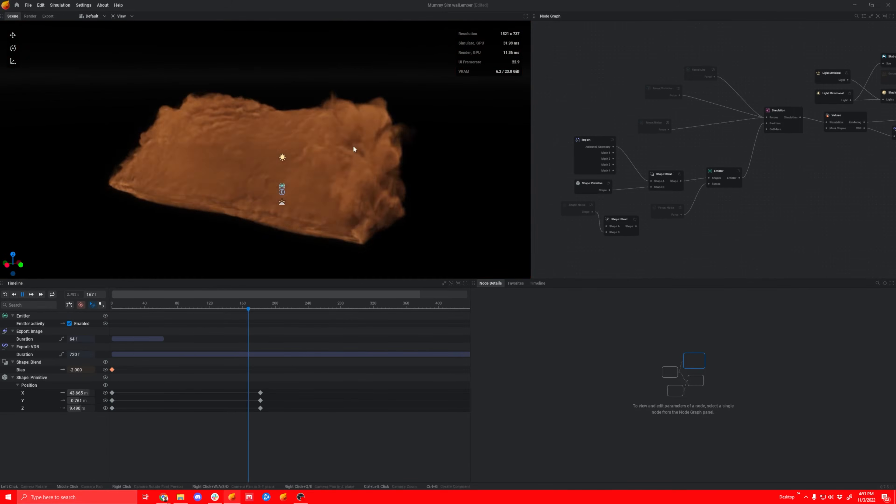
- Enable the noise force feeding the emitter and restart the simulation to view its effect
{"action": "key", "text": "r"}
{"action": "mouse_move", "coordinate": [307, 172]}
{"action": "left_mouse_down"}
{"action": "mouse_move", "coordinate": [272, 187]}
{"action": "mouse_move", "coordinate": [310, 163]}
{"action": "left_mouse_up"}
{"action": "left_click", "coordinate": [780, 110]}
{"action": "left_click", "coordinate": [810, 319]}
{"action": "key", "text": "r"}
{"action": "left_click", "coordinate": [680, 208]}
{"action": "left_click_drag", "start_coordinate": [677, 209], "coordinate": [673, 203]}
{"action": "left_click_drag", "start_coordinate": [264, 156], "coordinate": [338, 192]}
- Enable the line and vortices forces feeding the Simulation node, restarting the simulation to preview the combined motion
{"action": "left_click", "coordinate": [713, 70]}
{"action": "key", "text": "r"}
{"action": "left_click", "coordinate": [678, 88]}
{"action": "left_click_drag", "start_coordinate": [660, 89], "coordinate": [660, 95]}
{"action": "key", "text": "r"}
{"action": "mouse_move", "coordinate": [304, 148]}
{"action": "left_mouse_down"}
{"action": "mouse_move", "coordinate": [339, 152]}
{"action": "mouse_move", "coordinate": [311, 155]}
{"action": "left_mouse_up"}
{"action": "left_click", "coordinate": [660, 97]}
{"action": "left_click_drag", "start_coordinate": [254, 181], "coordinate": [376, 173]}
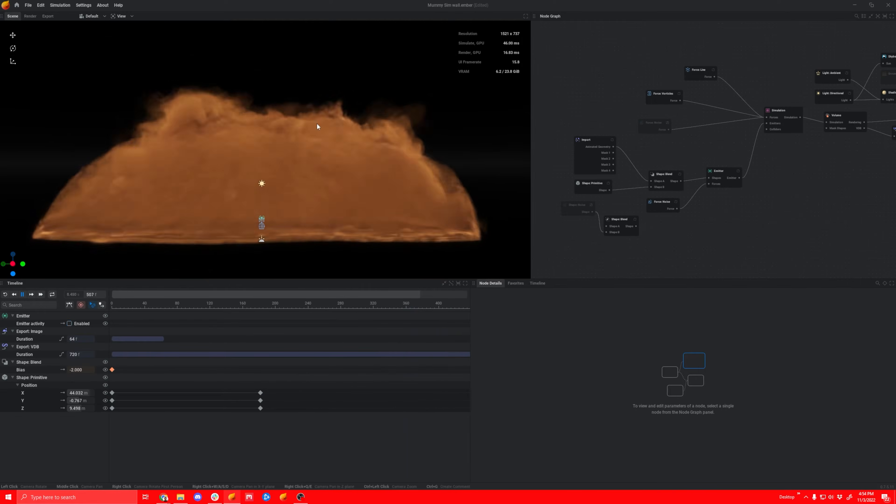
{"action": "key", "text": "r"}
{"action": "left_click_drag", "start_coordinate": [199, 229], "coordinate": [360, 96]}
{"action": "key", "text": "r"}
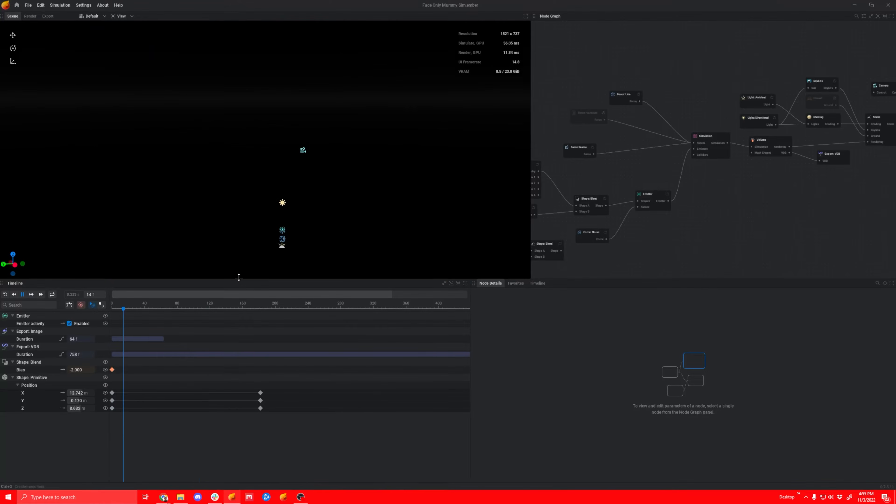
- Restart the Face Only Mummy Sim simulation and set the emitter's fuel emission to Add
{"action": "left_click_drag", "start_coordinate": [282, 211], "coordinate": [251, 183]}
{"action": "key", "text": "r"}
{"action": "middle_click_drag", "start_coordinate": [629, 226], "coordinate": [704, 221]}
{"action": "scroll", "coordinate": [704, 222], "scroll_direction": "up", "scroll_amount": 1}
{"action": "left_click", "coordinate": [725, 189]}
{"action": "left_click", "coordinate": [620, 319]}
{"action": "left_click", "coordinate": [579, 349]}
{"action": "left_click", "coordinate": [578, 368]}
- Set the emitter's fuel rate to 310 %/s, smoke rate to 530 %/s and temperature emission to Add
{"action": "scroll", "coordinate": [570, 389], "scroll_direction": "up", "scroll_amount": 2}
{"action": "left_click_drag", "start_coordinate": [566, 402], "coordinate": [606, 401]}
{"action": "left_click_drag", "start_coordinate": [629, 423], "coordinate": [592, 423]}
{"action": "left_click", "coordinate": [581, 434]}
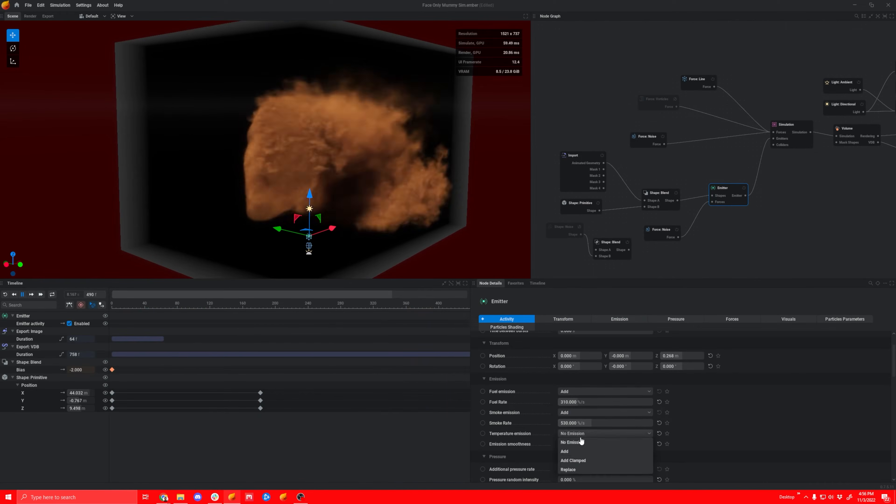
{"action": "left_click", "coordinate": [581, 453]}
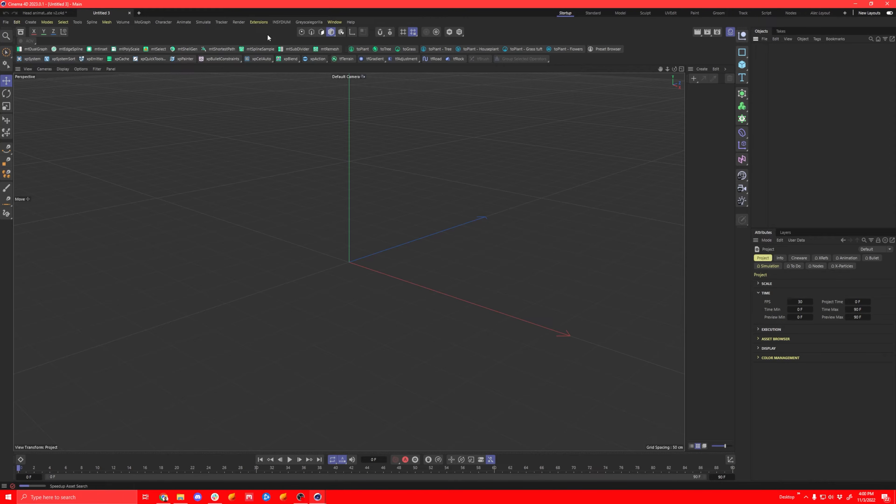
- Switch to Cinema 4D and load the first face capture, 00:12 long, from Moves by Maxon into the scene
{"action": "left_click", "coordinate": [275, 22]}
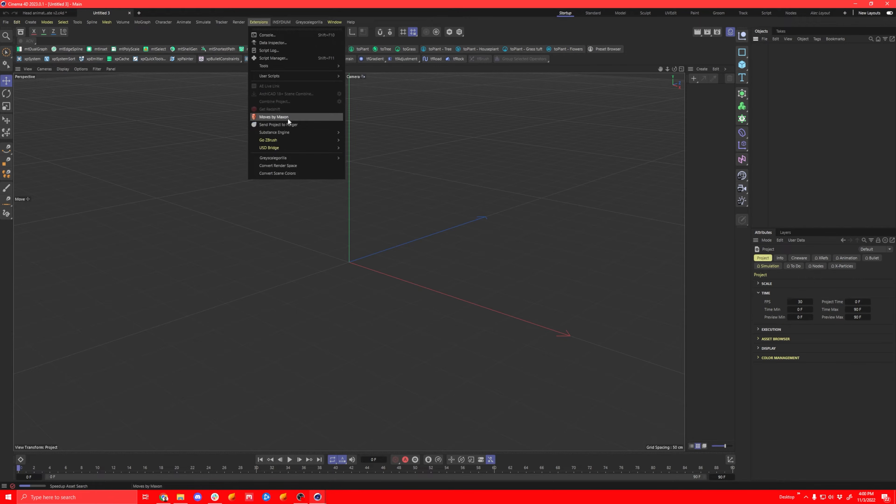
{"action": "left_click", "coordinate": [288, 117]}
{"action": "left_click", "coordinate": [313, 183]}
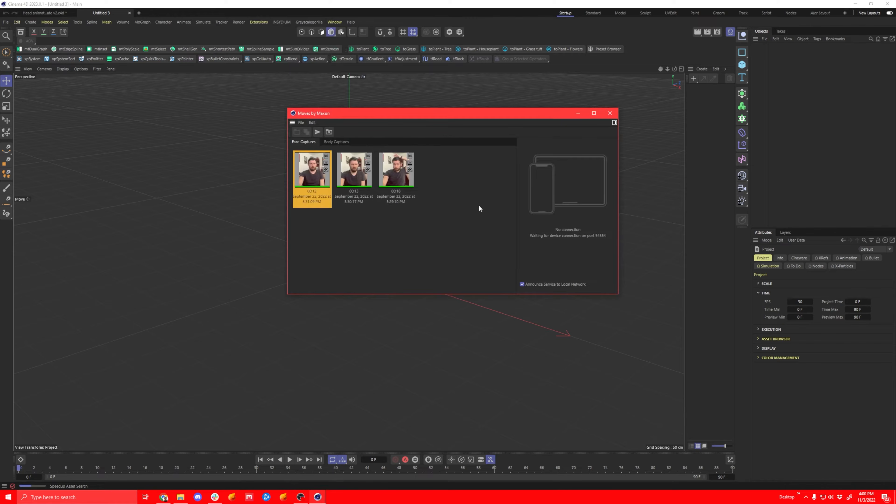
{"action": "left_click", "coordinate": [610, 113]}
{"action": "right_click_drag", "start_coordinate": [446, 240], "coordinate": [576, 193], "text": "alt"}
{"action": "mouse_move", "coordinate": [333, 273]}
{"action": "left_mouse_down", "text": "alt"}
{"action": "mouse_move", "coordinate": [377, 259]}
{"action": "mouse_move", "coordinate": [338, 267]}
{"action": "left_mouse_up", "text": "alt"}
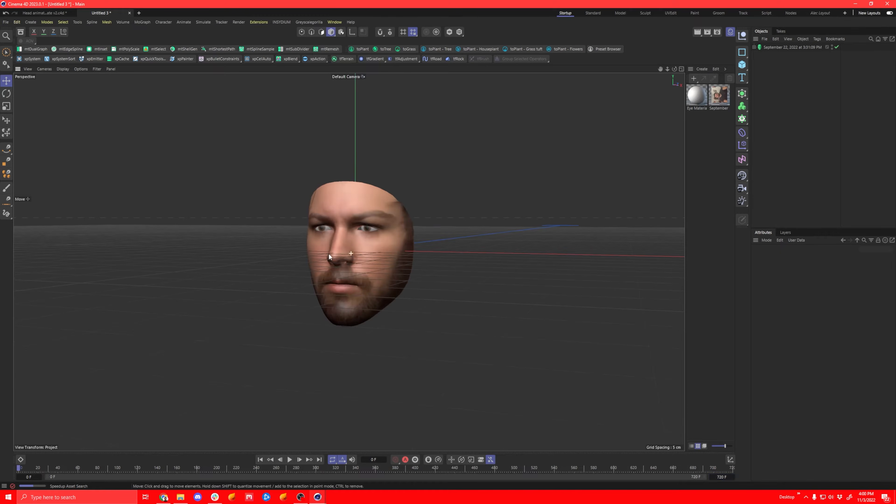
- Scrub through the captured face animation and examine the Face Mesh from several angles
{"action": "left_click_drag", "start_coordinate": [110, 469], "coordinate": [192, 474]}
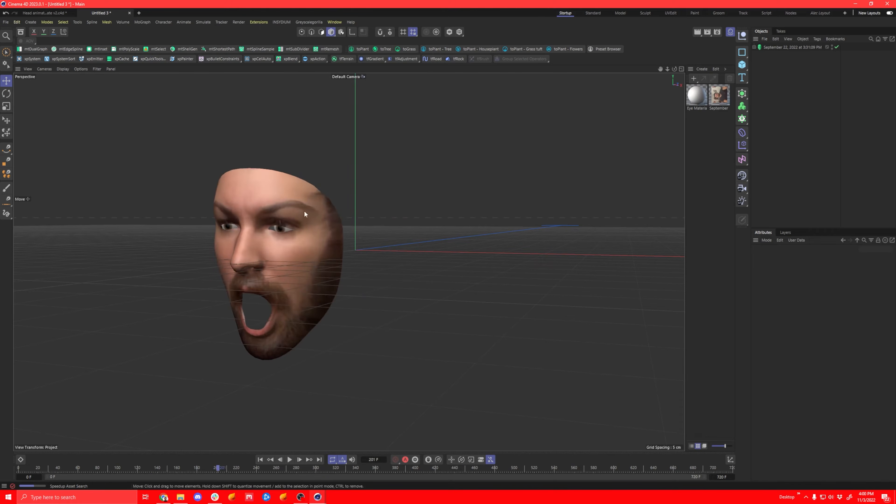
{"action": "middle_click_drag", "start_coordinate": [277, 274], "coordinate": [397, 286], "text": "alt"}
{"action": "mouse_move", "coordinate": [397, 285]}
{"action": "left_mouse_down", "text": "alt"}
{"action": "mouse_move", "coordinate": [382, 278]}
{"action": "mouse_move", "coordinate": [393, 269]}
{"action": "left_mouse_up", "text": "alt"}
{"action": "left_click_drag", "start_coordinate": [45, 473], "coordinate": [227, 465]}
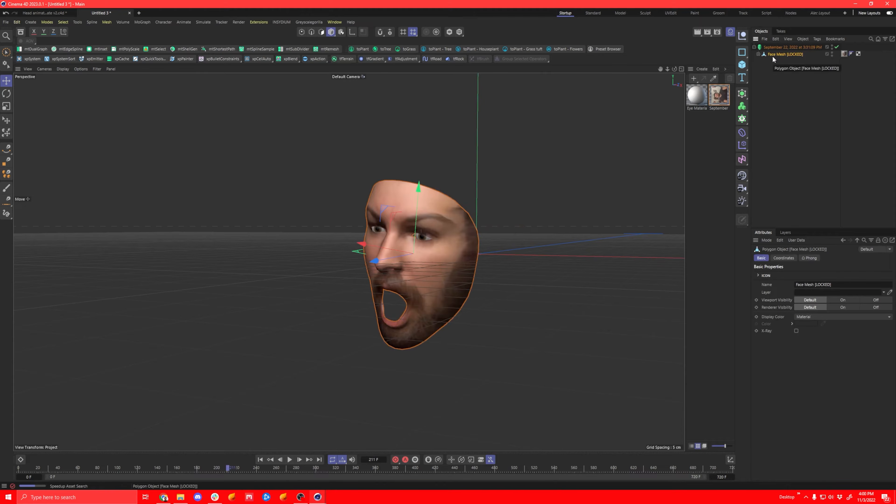
{"action": "left_click_drag", "start_coordinate": [411, 238], "coordinate": [420, 254], "text": "alt"}
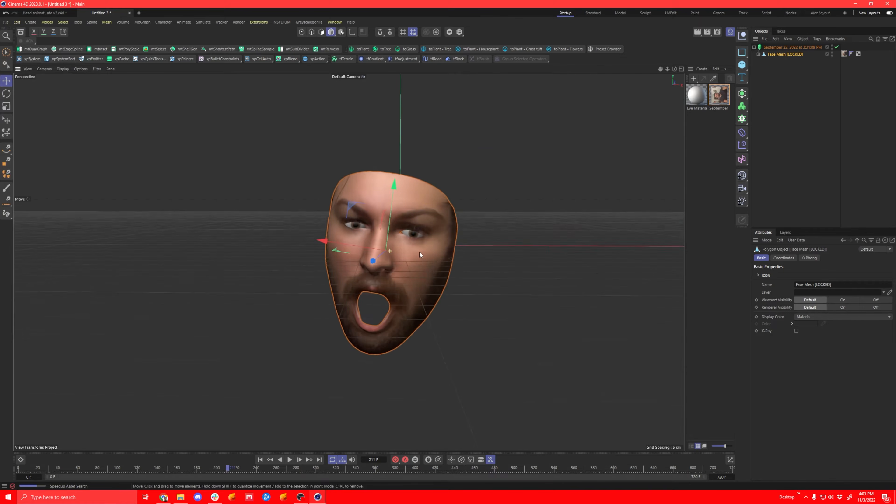
{"action": "left_click_drag", "start_coordinate": [91, 473], "coordinate": [297, 476]}
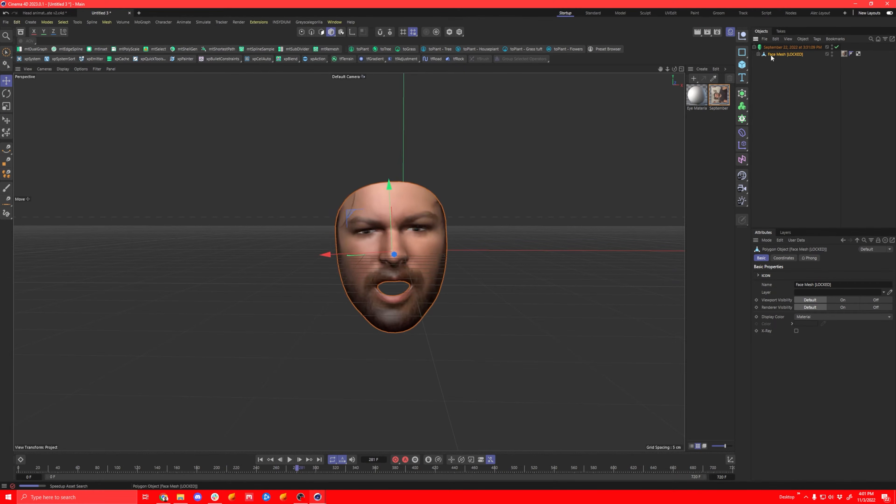
{"action": "left_click_drag", "start_coordinate": [385, 254], "coordinate": [346, 279], "text": "alt"}
{"action": "left_click_drag", "start_coordinate": [344, 469], "coordinate": [29, 448]}
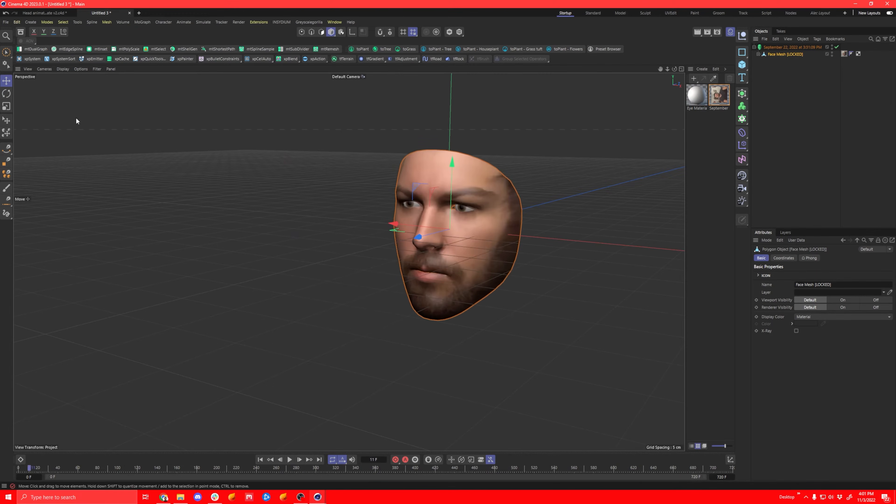
- Switch to the Head animation Update v2 scene and disable all the deformers under Extrude.1
{"action": "left_click", "coordinate": [43, 13]}
{"action": "mouse_move", "coordinate": [338, 268]}
{"action": "left_mouse_down", "text": "alt"}
{"action": "mouse_move", "coordinate": [216, 279]}
{"action": "mouse_move", "coordinate": [310, 286]}
{"action": "mouse_move", "coordinate": [342, 274]}
{"action": "mouse_move", "coordinate": [349, 282]}
{"action": "left_mouse_up", "text": "alt"}
{"action": "left_click", "coordinate": [776, 68]}
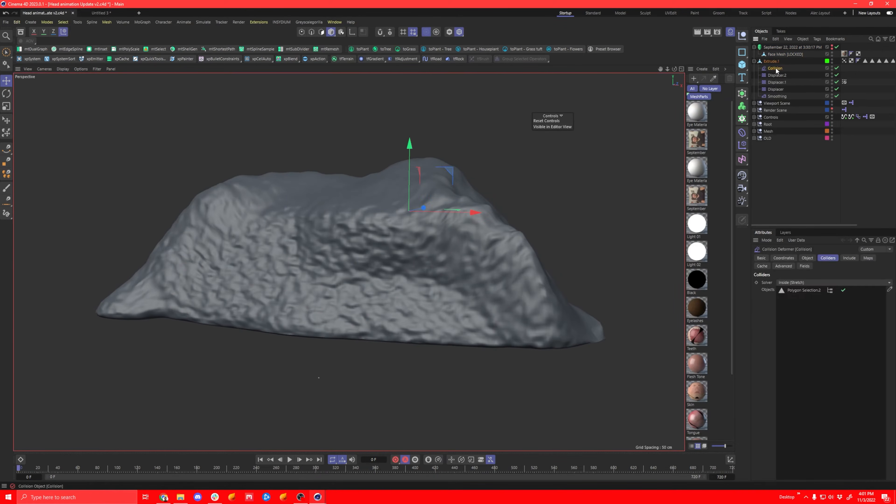
{"action": "left_click", "coordinate": [798, 165]}
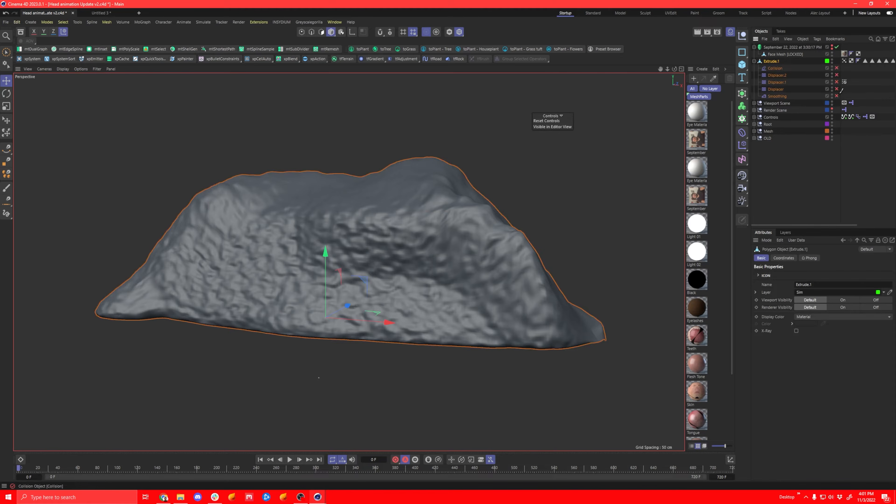
{"action": "left_click_drag", "start_coordinate": [378, 262], "coordinate": [360, 274], "text": "alt"}
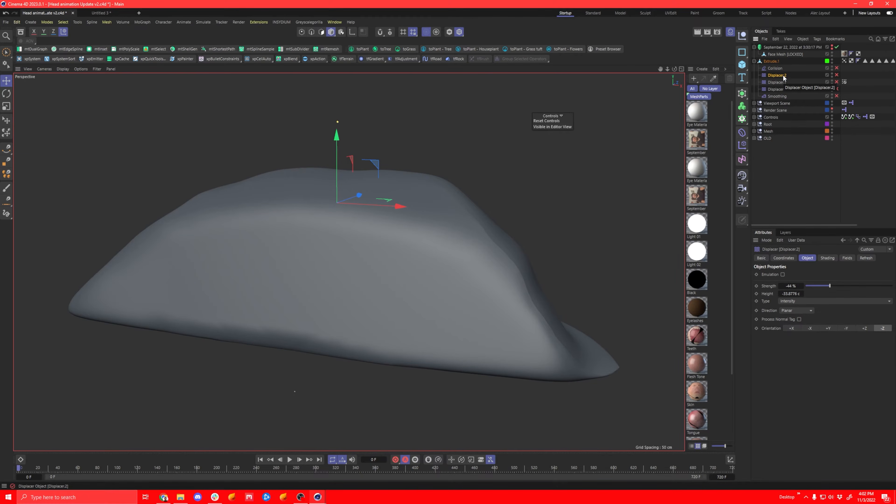
- Enable the Displacer.2 deformer under Extrude.1
{"action": "mouse_move", "coordinate": [417, 229]}
{"action": "left_mouse_down", "text": "alt"}
{"action": "mouse_move", "coordinate": [320, 233]}
{"action": "mouse_move", "coordinate": [432, 222]}
{"action": "mouse_move", "coordinate": [434, 232]}
{"action": "left_mouse_up", "text": "alt"}
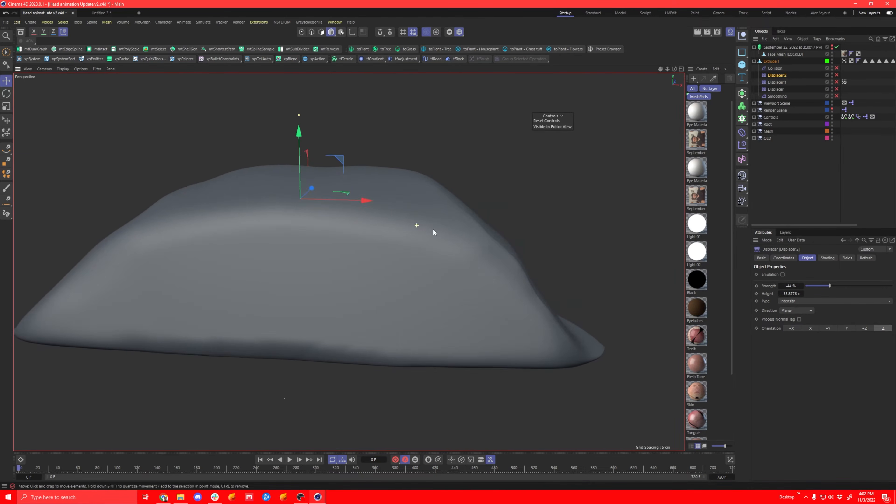
{"action": "left_click", "coordinate": [770, 76]}
{"action": "key", "text": "Delete"}
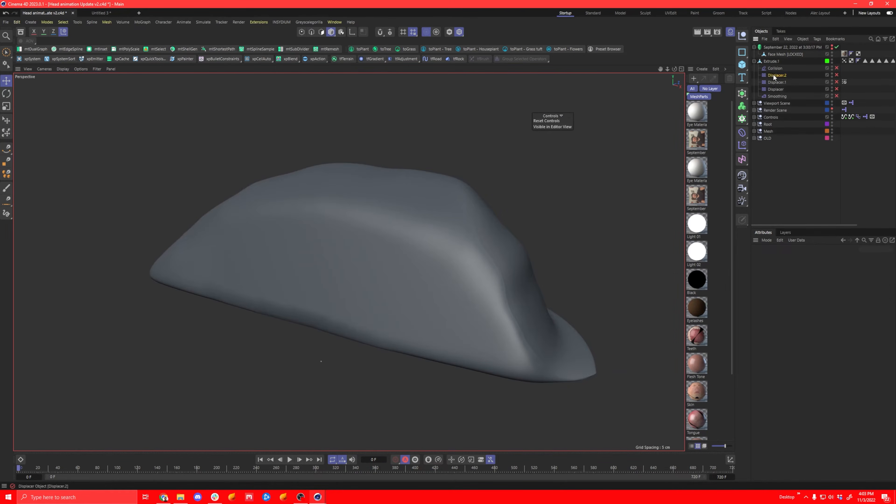
{"action": "left_click_drag", "start_coordinate": [358, 238], "coordinate": [368, 236], "text": "alt"}
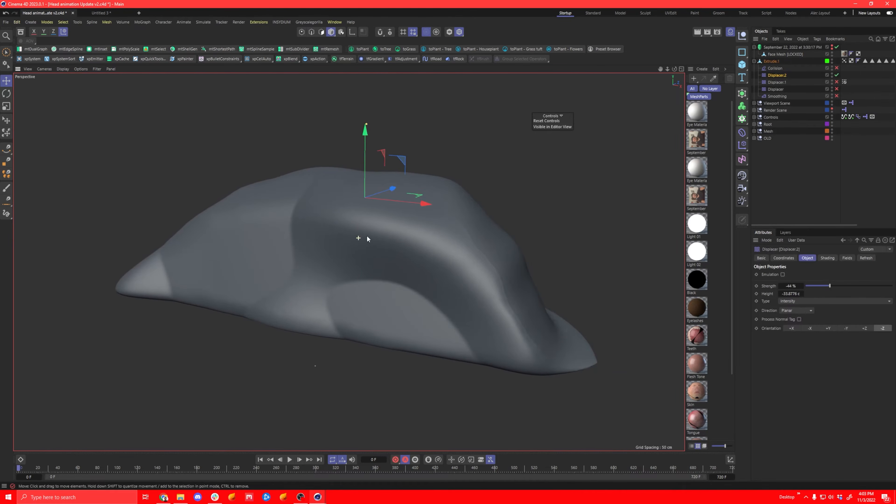
- Inspect Displacer.2's Noise shader and scrub the timeline to preview its animated displacement
{"action": "left_click_drag", "start_coordinate": [73, 471], "coordinate": [363, 468]}
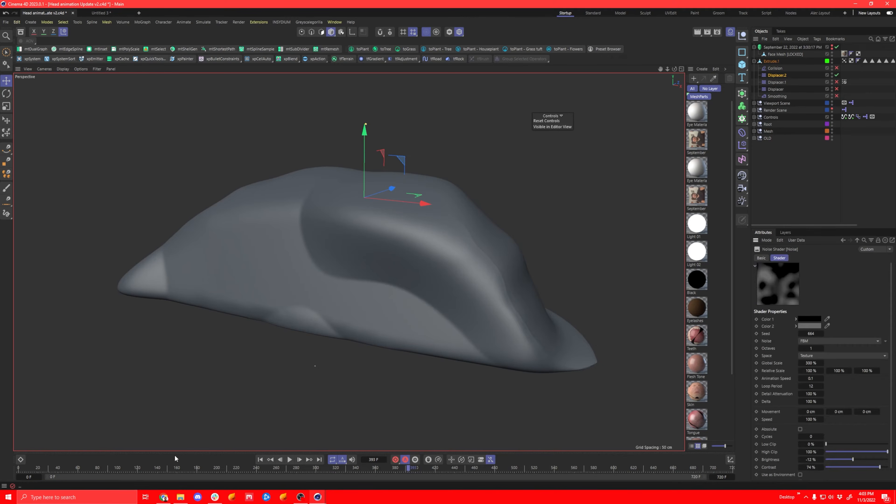
{"action": "left_click_drag", "start_coordinate": [404, 469], "coordinate": [196, 467]}
{"action": "left_click_drag", "start_coordinate": [244, 461], "coordinate": [351, 449]}
{"action": "left_click_drag", "start_coordinate": [242, 439], "coordinate": [310, 406]}
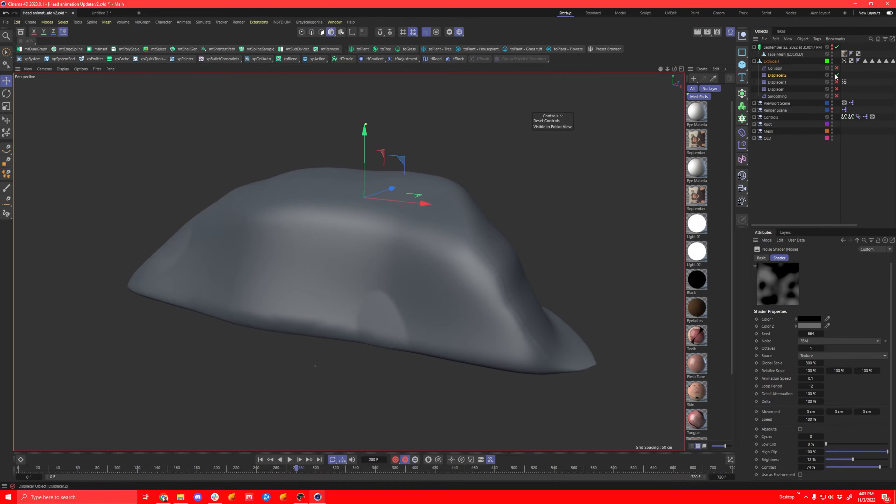
- Enable the Displacer.1 deformer and inspect the vertex map used by its Restriction tag
{"action": "left_click", "coordinate": [780, 83]}
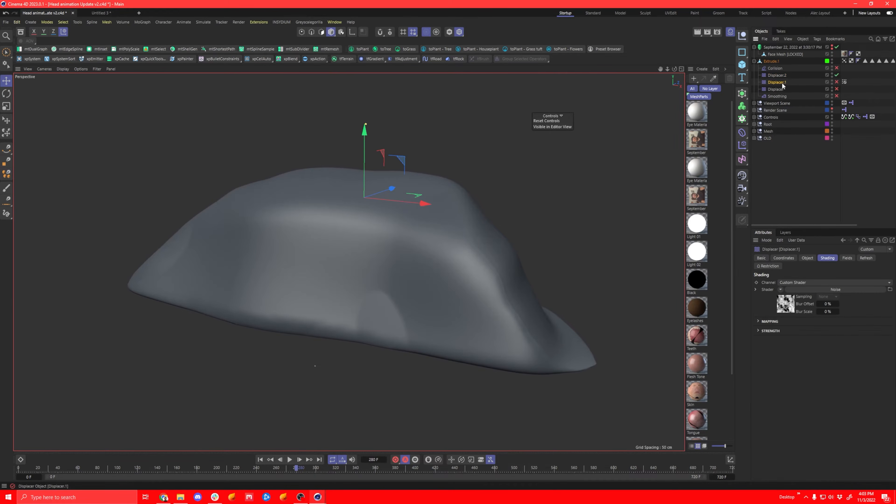
{"action": "left_click", "coordinate": [837, 82]}
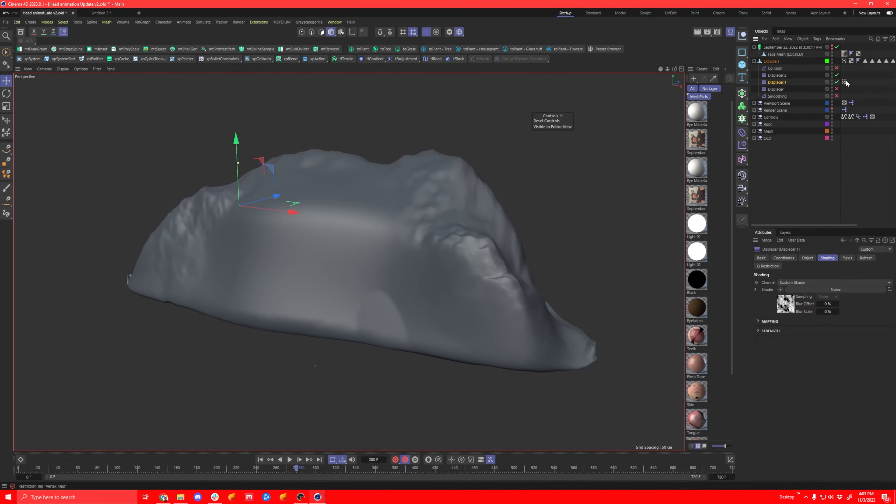
{"action": "left_click", "coordinate": [844, 82]}
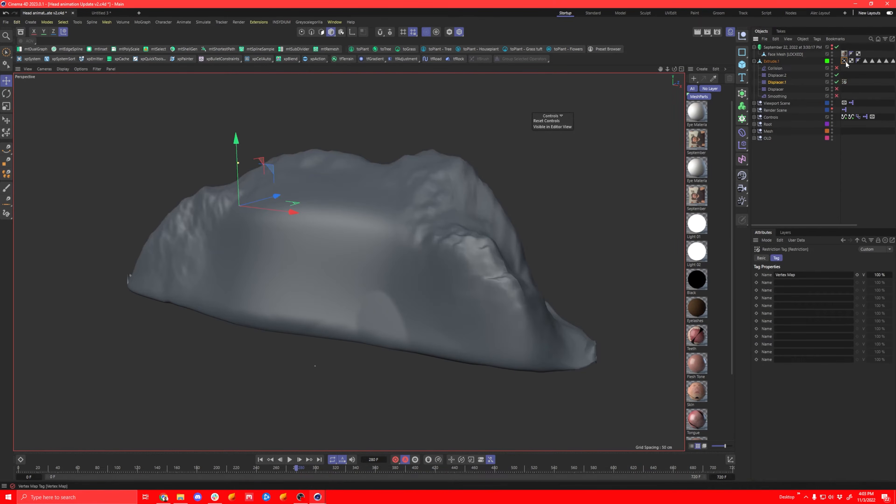
{"action": "left_click", "coordinate": [844, 62]}
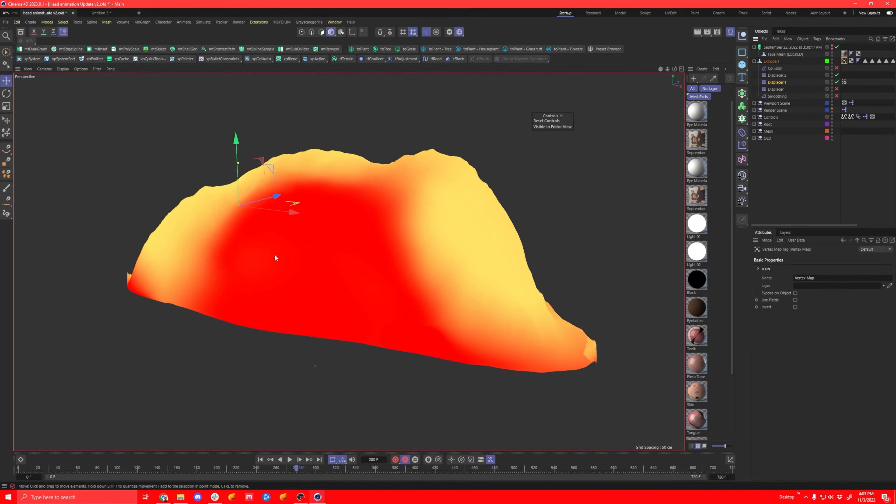
{"action": "left_click_drag", "start_coordinate": [378, 240], "coordinate": [405, 237], "text": "alt"}
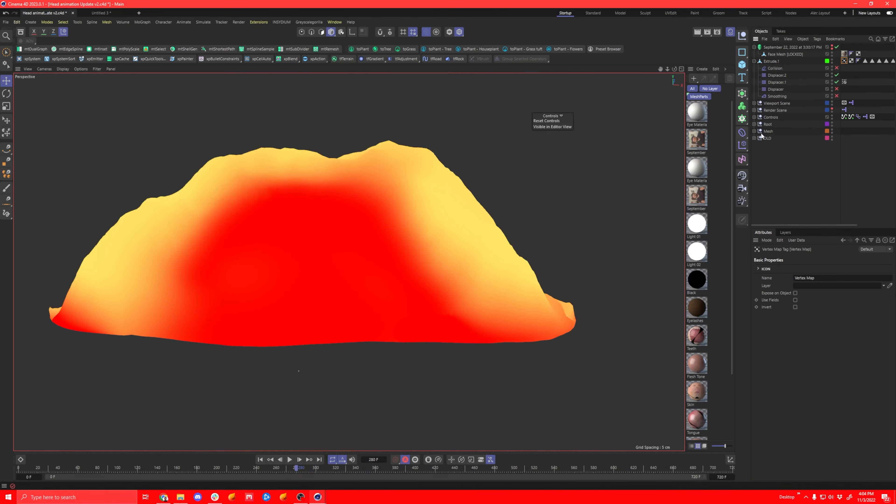
{"action": "left_click", "coordinate": [846, 66]}
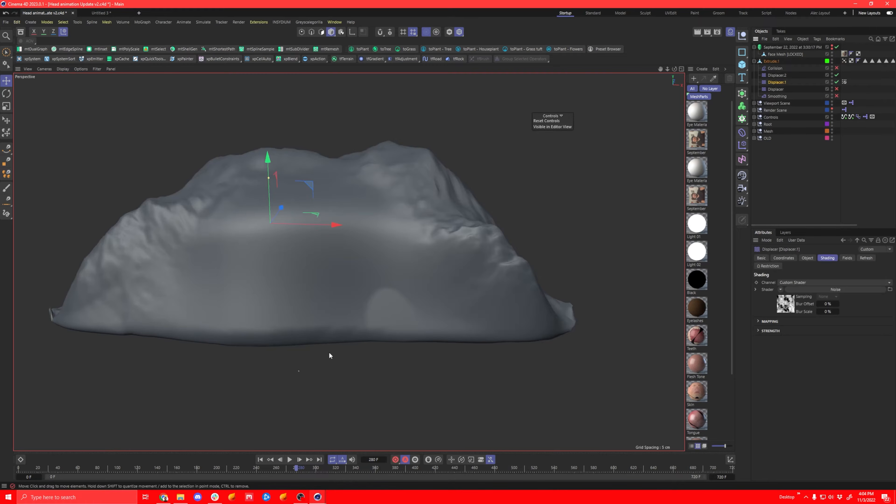
- Scrub through the animation with Displacer.1 active and enable the fine-detail Displacer deformer under Extrude.1
{"action": "left_click_drag", "start_coordinate": [283, 469], "coordinate": [411, 477]}
{"action": "left_click_drag", "start_coordinate": [445, 251], "coordinate": [368, 239], "text": "alt"}
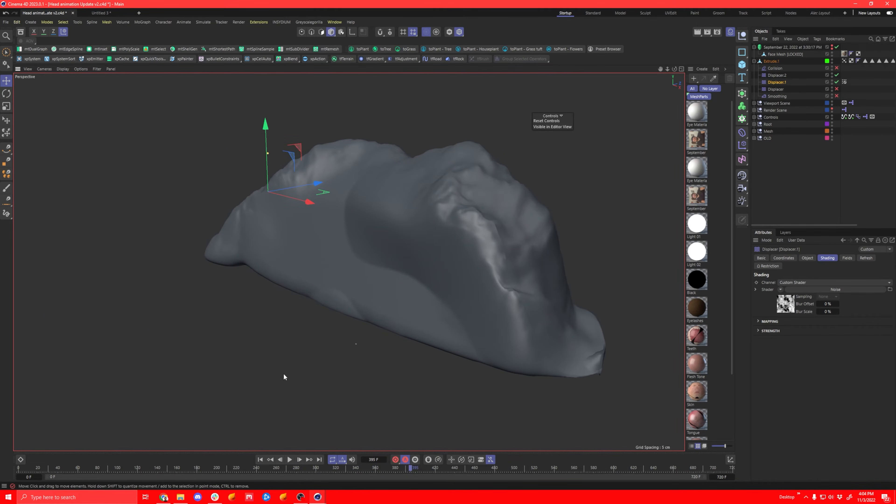
{"action": "left_click_drag", "start_coordinate": [109, 464], "coordinate": [296, 471]}
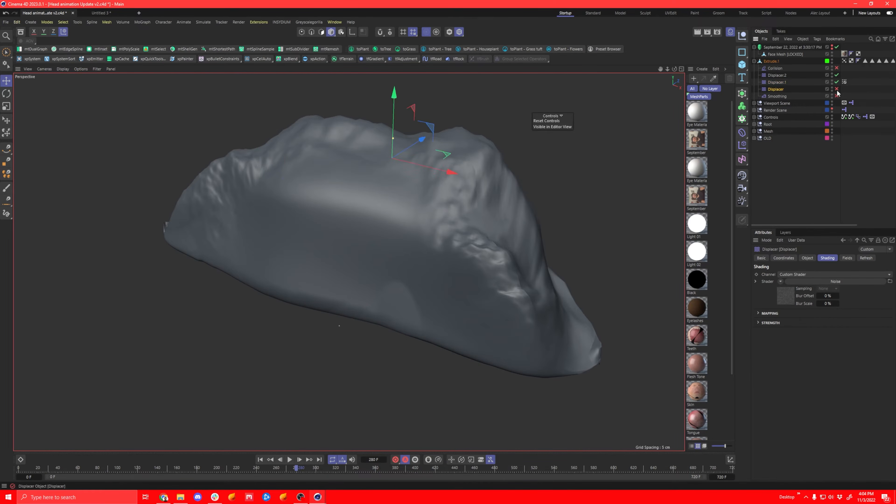
{"action": "left_click", "coordinate": [836, 89]}
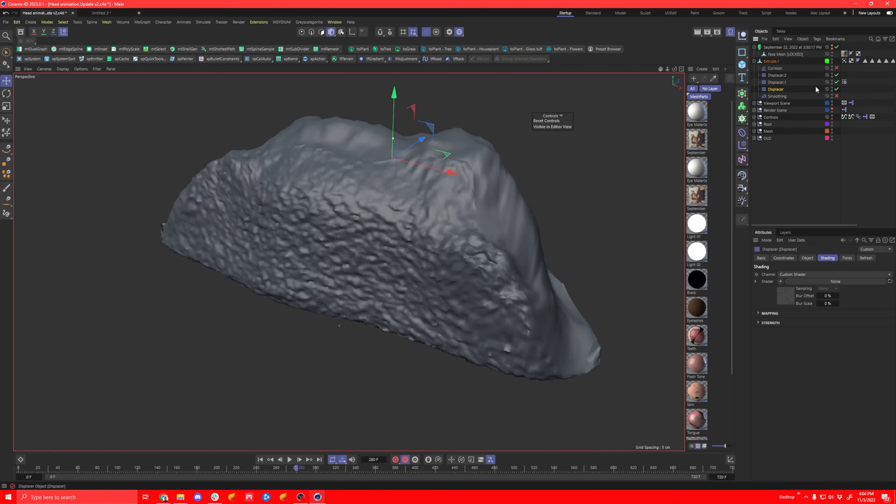
- Move the timeline to frame 131, enable the Smoothing deformer under Extrude.1 and inspect the softened surface detail up close
{"action": "mouse_move", "coordinate": [468, 224]}
{"action": "left_mouse_down", "text": "alt"}
{"action": "mouse_move", "coordinate": [476, 198]}
{"action": "mouse_move", "coordinate": [558, 215]}
{"action": "mouse_move", "coordinate": [563, 205]}
{"action": "mouse_move", "coordinate": [552, 198]}
{"action": "mouse_move", "coordinate": [473, 226]}
{"action": "left_mouse_up", "text": "alt"}
{"action": "left_click_drag", "start_coordinate": [380, 469], "coordinate": [154, 454]}
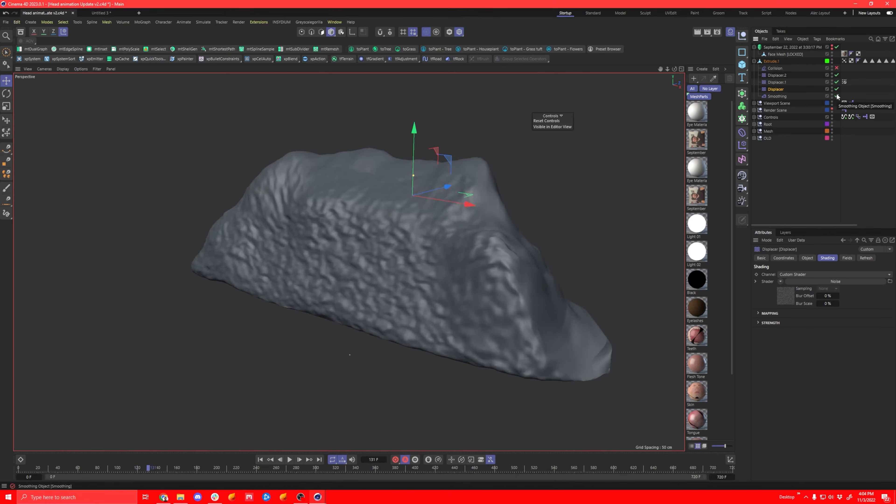
{"action": "left_click_drag", "start_coordinate": [455, 246], "coordinate": [378, 232], "text": "alt"}
{"action": "right_click_drag", "start_coordinate": [378, 231], "coordinate": [451, 217], "text": "alt"}
{"action": "mouse_move", "coordinate": [454, 219]}
{"action": "left_mouse_down", "text": "alt"}
{"action": "mouse_move", "coordinate": [412, 232]}
{"action": "mouse_move", "coordinate": [394, 226]}
{"action": "mouse_move", "coordinate": [394, 213]}
{"action": "mouse_move", "coordinate": [447, 202]}
{"action": "mouse_move", "coordinate": [438, 210]}
{"action": "left_mouse_up", "text": "alt"}
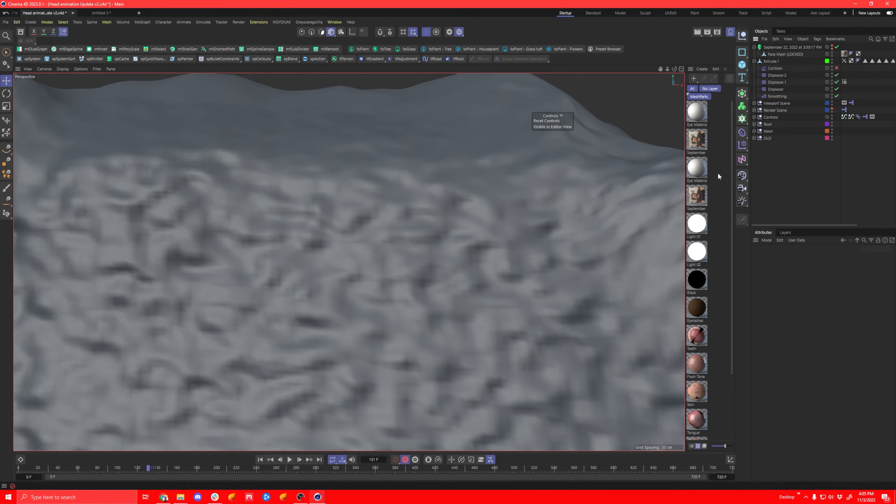
{"action": "right_click_drag", "start_coordinate": [388, 235], "coordinate": [348, 256], "text": "alt"}
{"action": "left_click_drag", "start_coordinate": [348, 256], "coordinate": [306, 265], "text": "alt"}
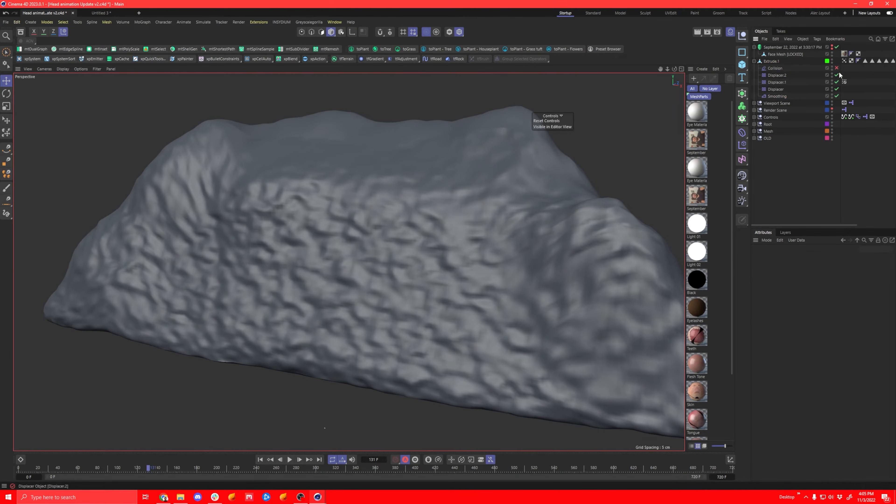
- Preview the animated sand wall with the displacers and Smoothing active, and export it as an Alembic file
{"action": "left_click_drag", "start_coordinate": [507, 236], "coordinate": [415, 288], "text": "alt"}
{"action": "left_click_drag", "start_coordinate": [156, 465], "coordinate": [319, 467]}
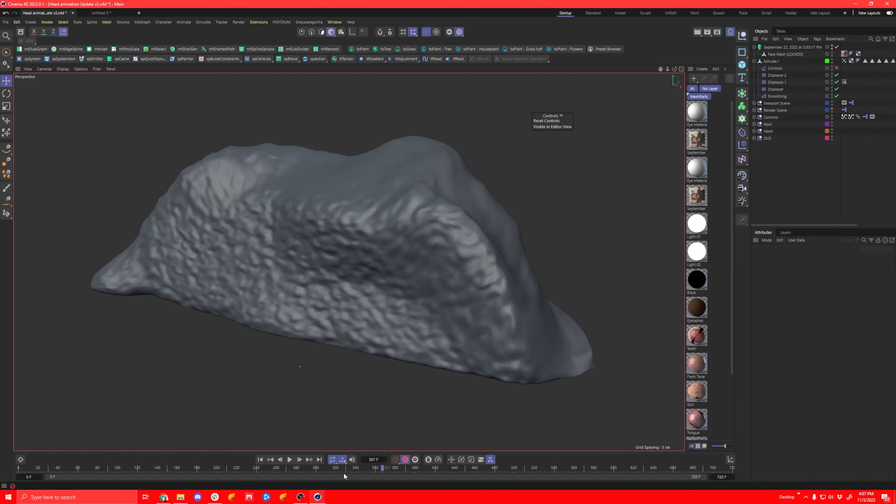
{"action": "left_click_drag", "start_coordinate": [344, 475], "coordinate": [216, 468]}
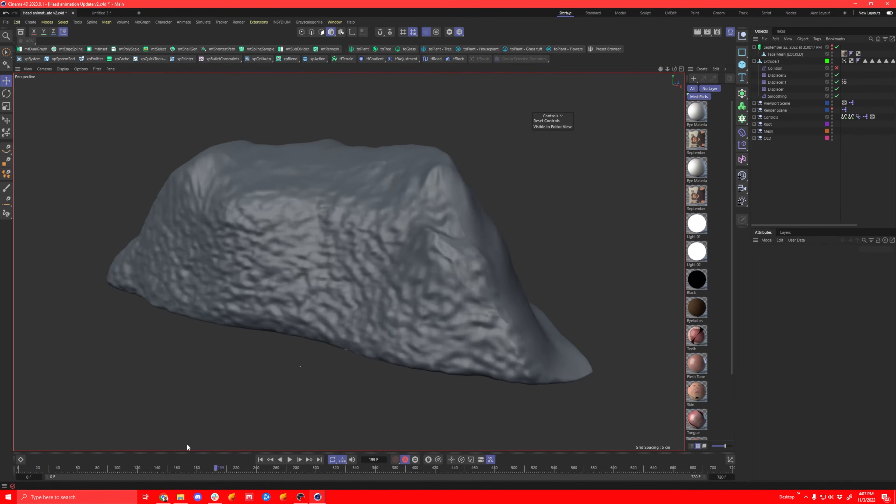
{"action": "left_click", "coordinate": [5, 22]}
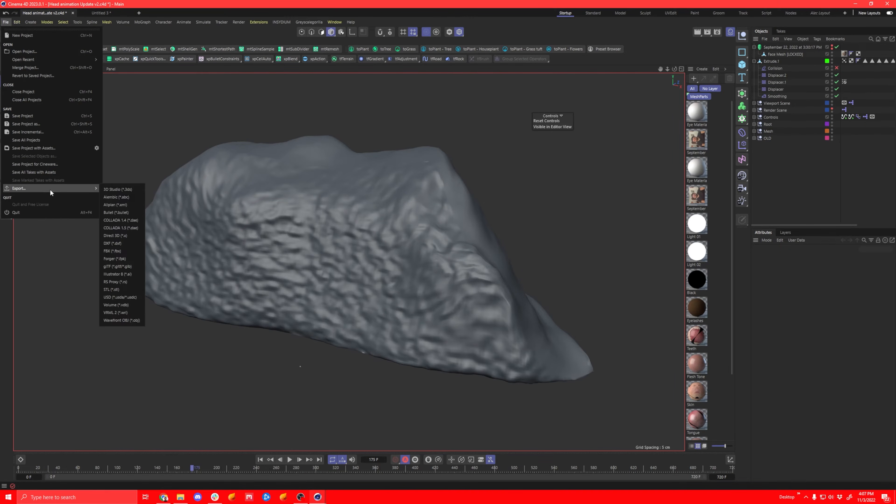
{"action": "left_click", "coordinate": [133, 197]}
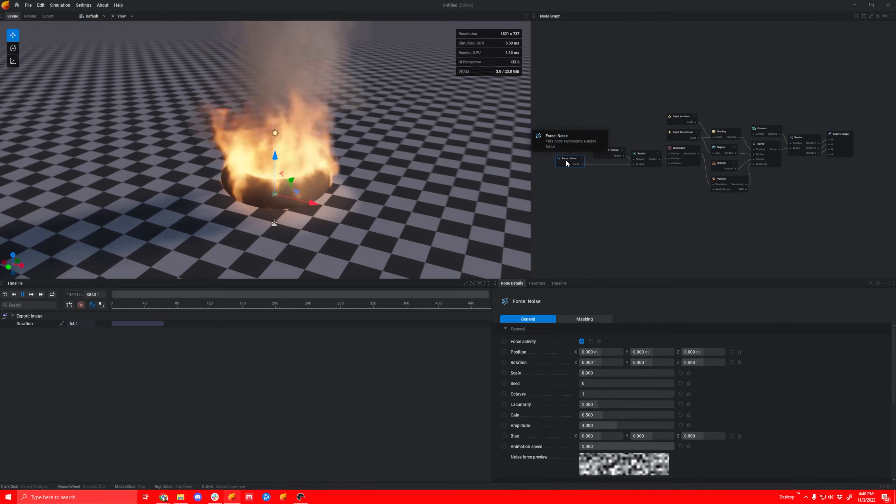
- Switch to EmberGen, inspect the Force: Noise node and spread the Shape: Primitive and Force: Noise nodes apart before the Emitter
{"action": "left_click", "coordinate": [593, 212]}
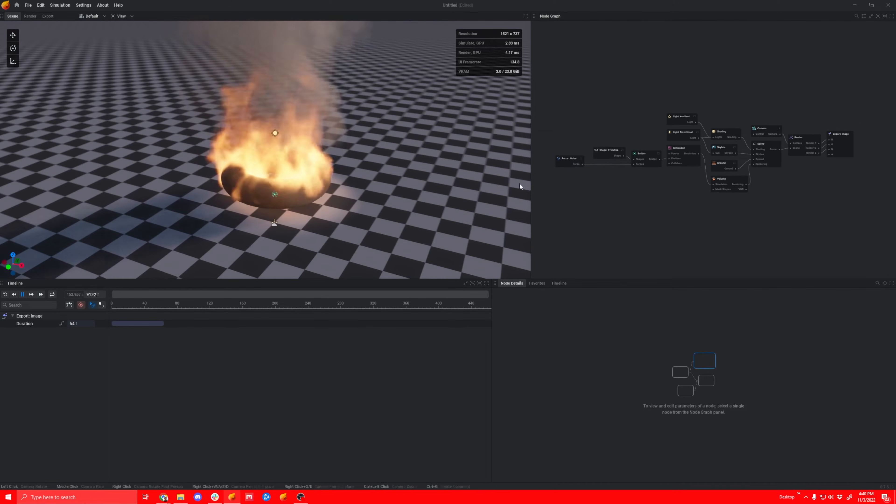
{"action": "left_click", "coordinate": [572, 159]}
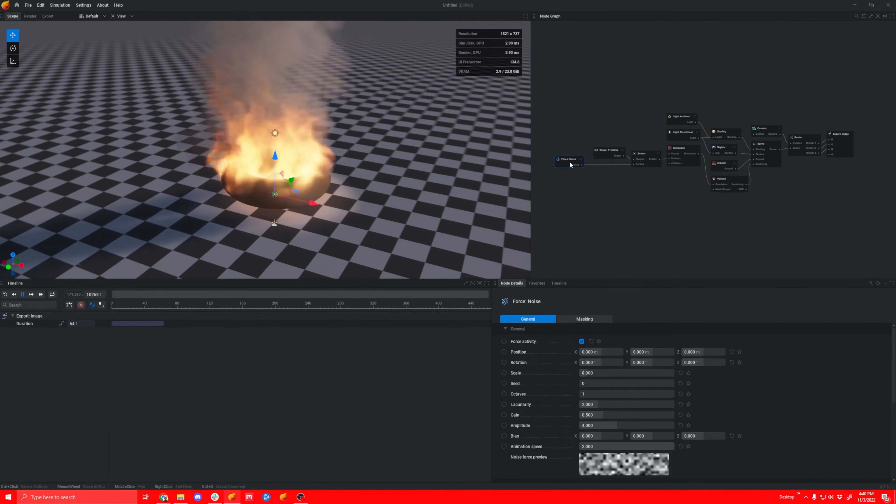
{"action": "left_click_drag", "start_coordinate": [569, 160], "coordinate": [605, 155]}
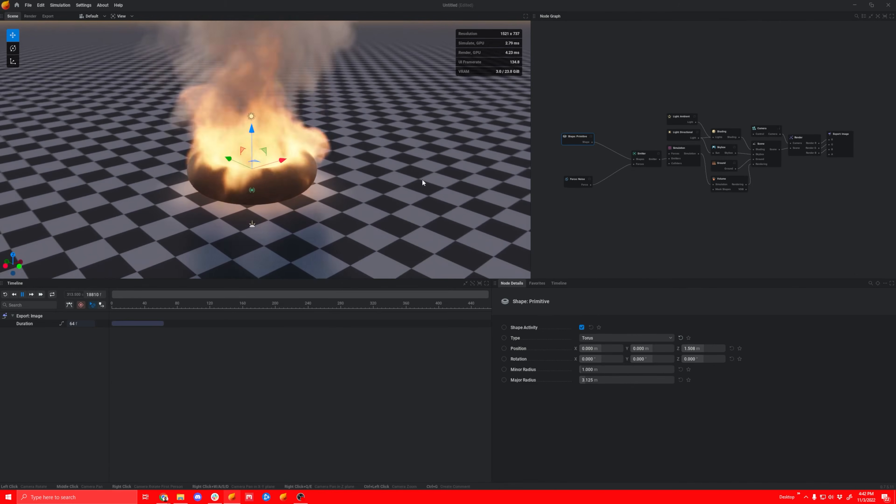
{"action": "left_click_drag", "start_coordinate": [605, 147], "coordinate": [607, 139]}
- Move Shape: Primitive aside, disconnect it from the Emitter and feed the sand mesh in through an Import node instead
{"action": "left_click", "coordinate": [576, 134]}
{"action": "left_click_drag", "start_coordinate": [576, 134], "coordinate": [577, 112]}
{"action": "left_click_drag", "start_coordinate": [634, 159], "coordinate": [598, 148]}
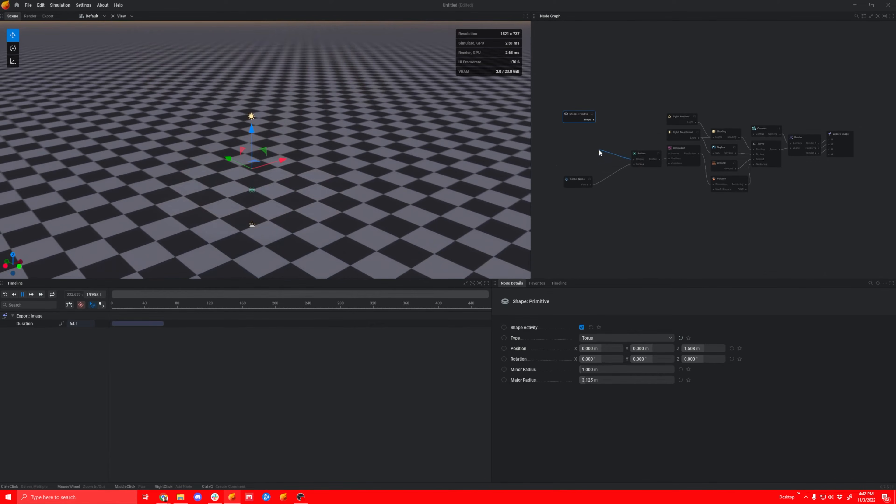
{"action": "left_click", "coordinate": [571, 208]}
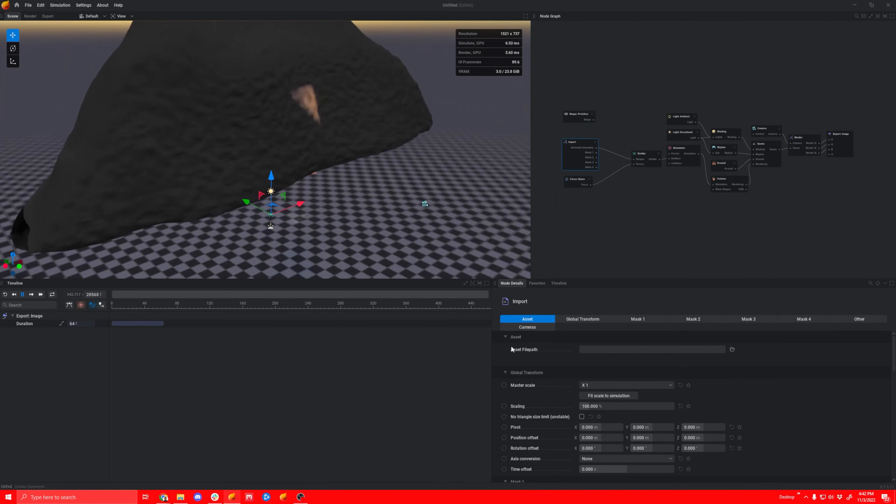
- Lower the imported sand mesh to a Z position offset of -10.543 m
{"action": "scroll", "coordinate": [320, 159], "scroll_direction": "up", "scroll_amount": 3}
{"action": "left_click_drag", "start_coordinate": [252, 189], "coordinate": [252, 251]}
{"action": "middle_click_drag", "start_coordinate": [268, 222], "coordinate": [249, 224]}
{"action": "left_click_drag", "start_coordinate": [291, 214], "coordinate": [274, 192]}
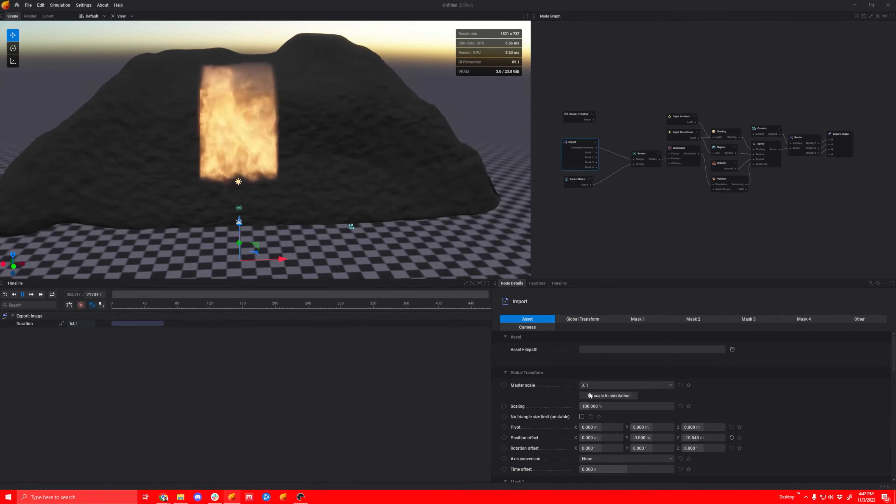
- Scale the imported mesh to 33.340 % and raise it so it stands on the ground inside the simulation
{"action": "left_click_drag", "start_coordinate": [591, 406], "coordinate": [568, 406]}
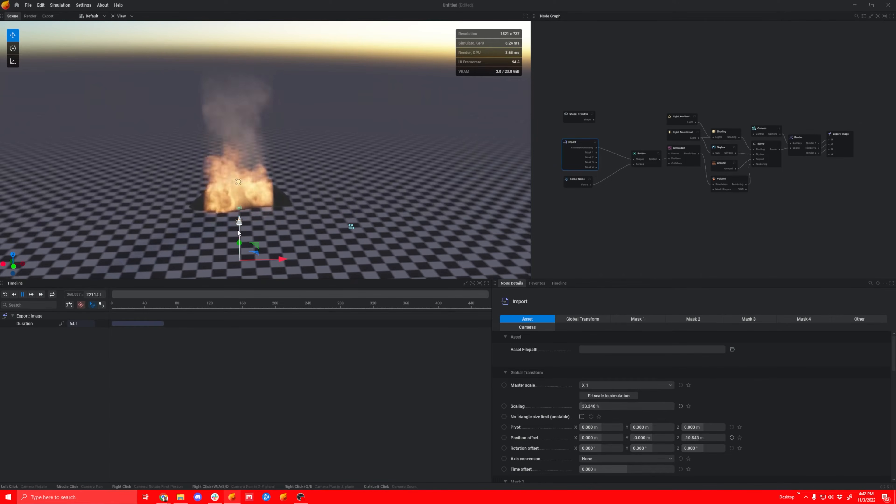
{"action": "middle_click_drag", "start_coordinate": [243, 229], "coordinate": [280, 221]}
{"action": "scroll", "coordinate": [281, 222], "scroll_direction": "up", "scroll_amount": 3}
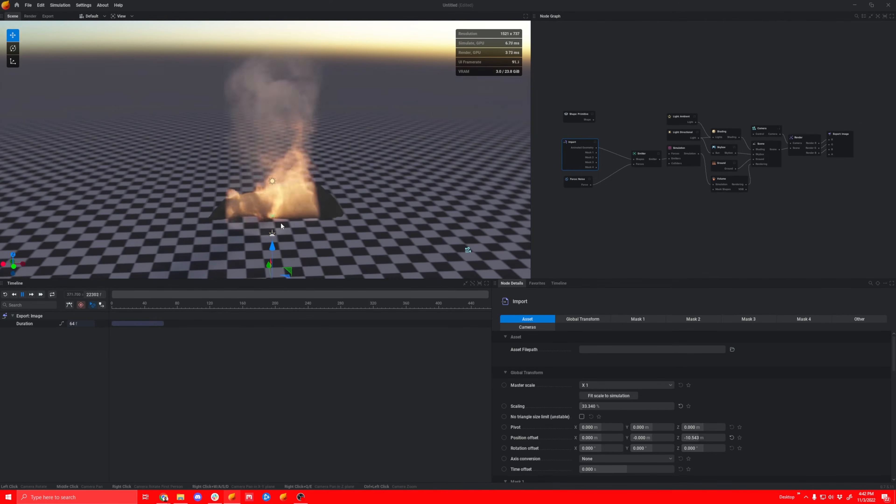
{"action": "left_click_drag", "start_coordinate": [271, 253], "coordinate": [281, 209]}
- Set the Simulation's voxel count to 340 on X and 198 on Z, enlarge it on Y and apply the new resolution
{"action": "left_click", "coordinate": [685, 156]}
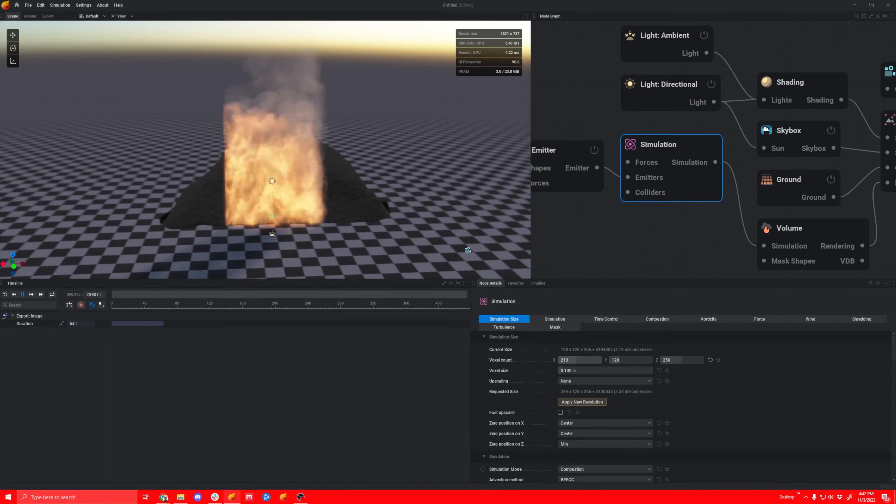
{"action": "left_click", "coordinate": [582, 402]}
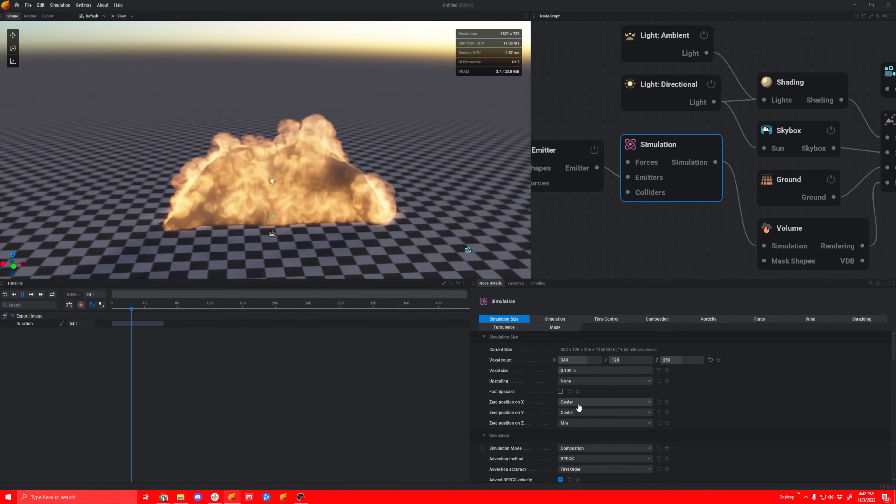
{"action": "mouse_move", "coordinate": [443, 199]}
{"action": "left_mouse_down"}
{"action": "mouse_move", "coordinate": [442, 208]}
{"action": "mouse_move", "coordinate": [434, 195]}
{"action": "left_mouse_up"}
{"action": "left_click_drag", "start_coordinate": [329, 218], "coordinate": [292, 206]}
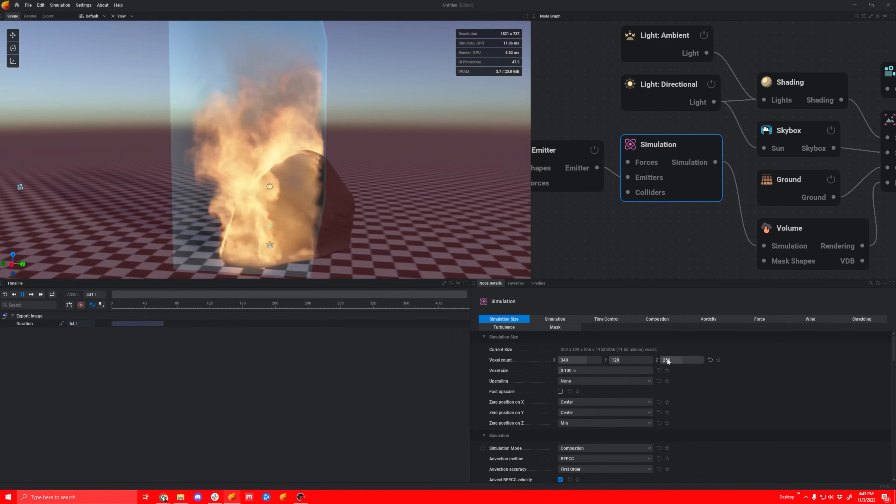
{"action": "left_click_drag", "start_coordinate": [667, 360], "coordinate": [661, 360]}
{"action": "left_click", "coordinate": [583, 402]}
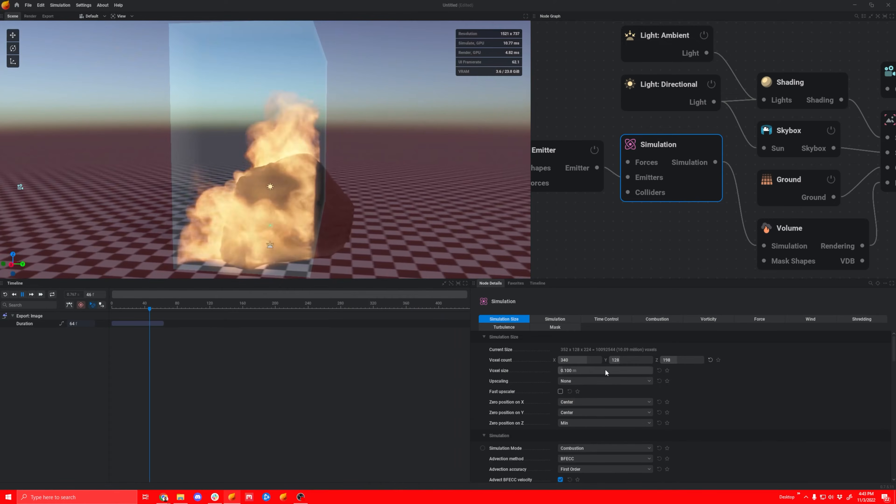
{"action": "left_click_drag", "start_coordinate": [620, 360], "coordinate": [633, 360]}
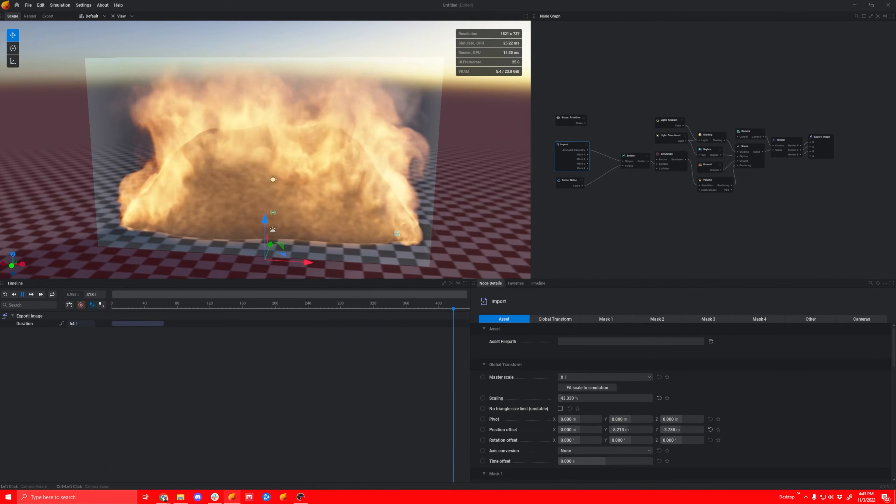
- Set the Emitter's Fuel Rate to 0 so it emits only smoke, and hide the emitter mesh in the viewport
{"action": "left_click_drag", "start_coordinate": [350, 210], "coordinate": [353, 191]}
{"action": "left_click", "coordinate": [632, 159]}
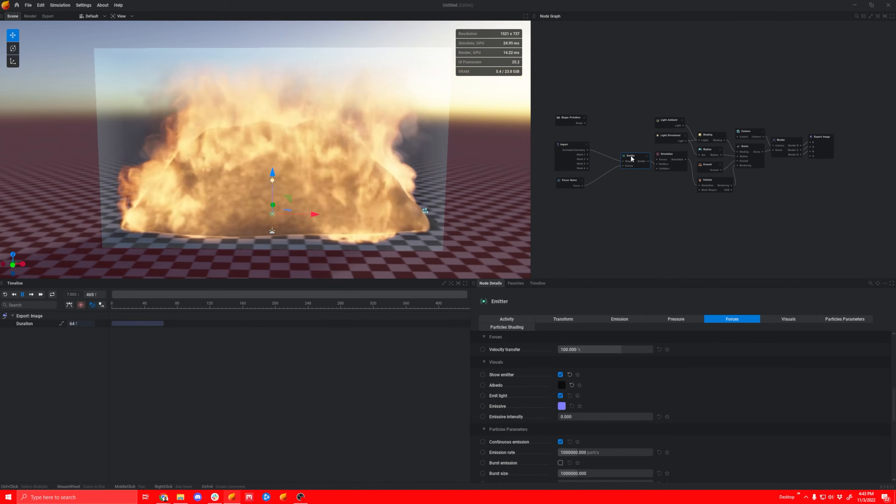
{"action": "left_click", "coordinate": [617, 319]}
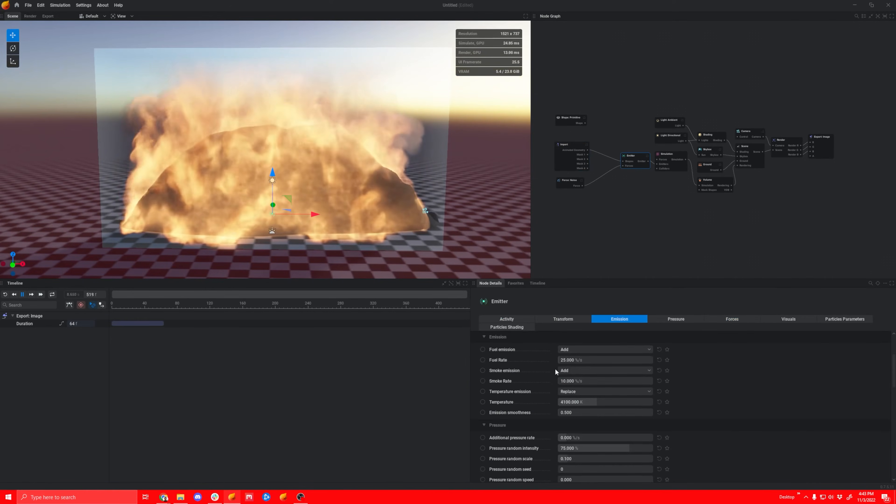
{"action": "left_click_drag", "start_coordinate": [571, 360], "coordinate": [545, 361]}
{"action": "left_click_drag", "start_coordinate": [341, 219], "coordinate": [347, 199]}
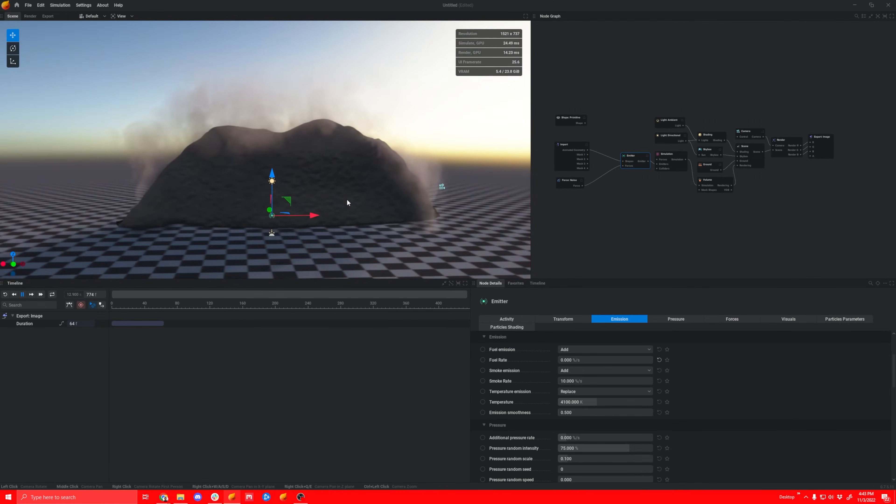
{"action": "key", "text": "b"}
{"action": "key", "text": "b"}
{"action": "left_click_drag", "start_coordinate": [326, 192], "coordinate": [307, 185]}
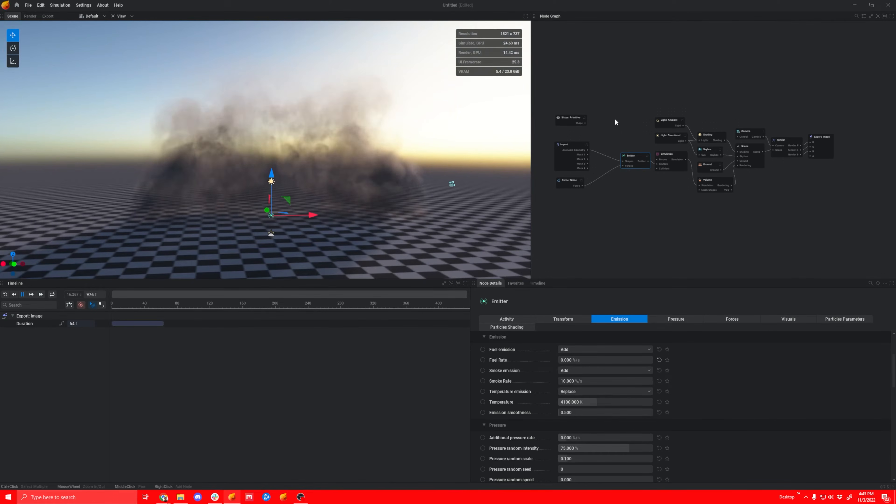
- Rotate the Light: Directional to an azimuth of -132.470° to light the smoke from another side
{"action": "left_click", "coordinate": [666, 124]}
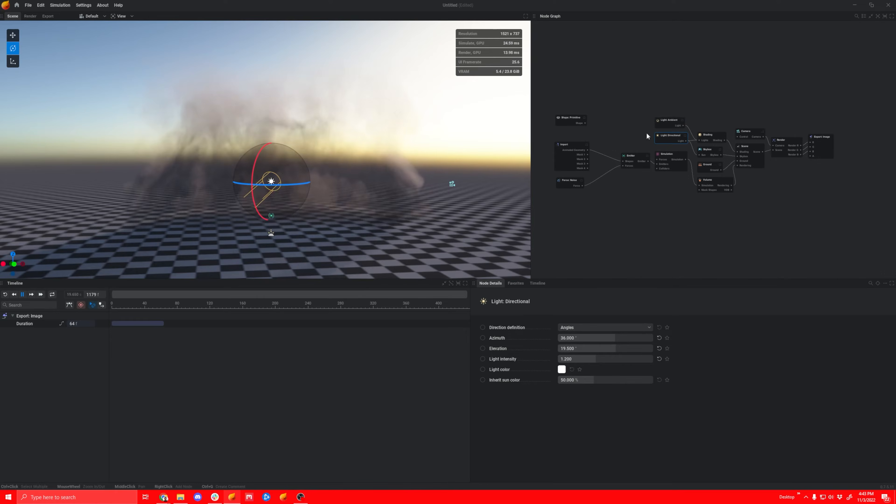
{"action": "scroll", "coordinate": [672, 142], "scroll_direction": "up", "scroll_amount": 5}
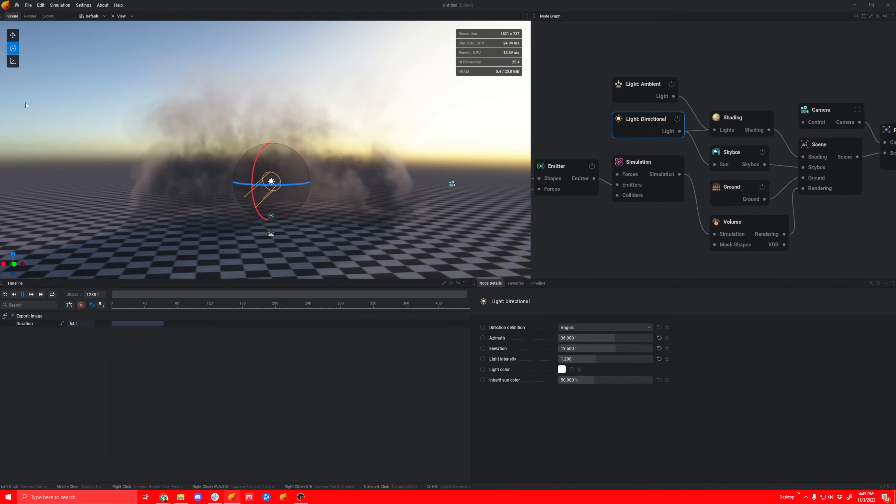
{"action": "left_click_drag", "start_coordinate": [270, 186], "coordinate": [508, 131]}
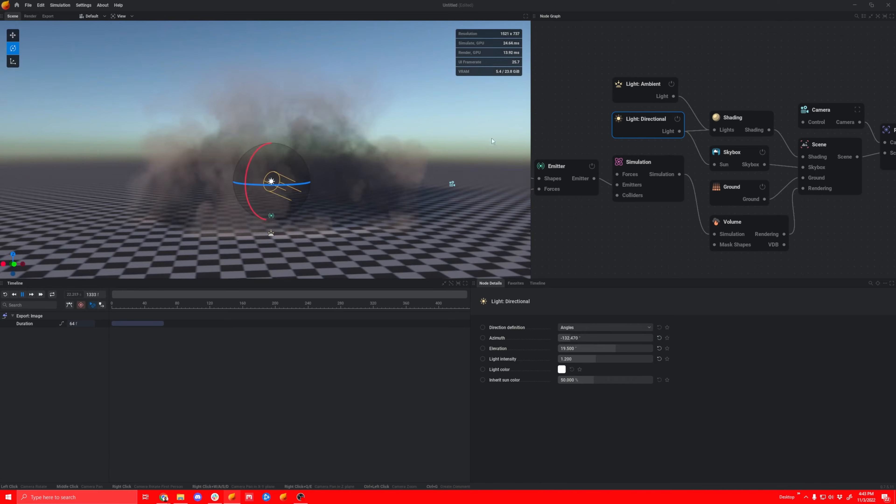
- Restart the simulation and examine the smoke up close under the new light direction
{"action": "scroll", "coordinate": [307, 232], "scroll_direction": "up", "scroll_amount": 2}
{"action": "left_click_drag", "start_coordinate": [330, 244], "coordinate": [330, 263]}
{"action": "middle_click_drag", "start_coordinate": [331, 244], "coordinate": [292, 213]}
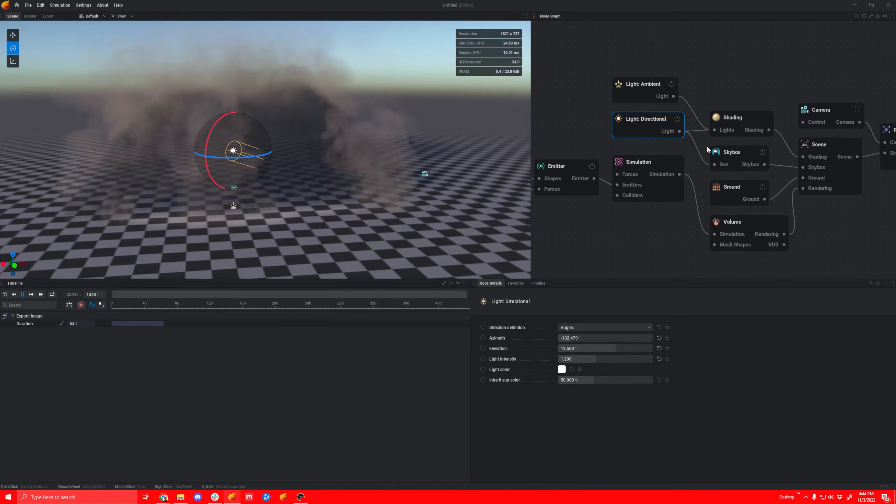
{"action": "left_click", "coordinate": [5, 295]}
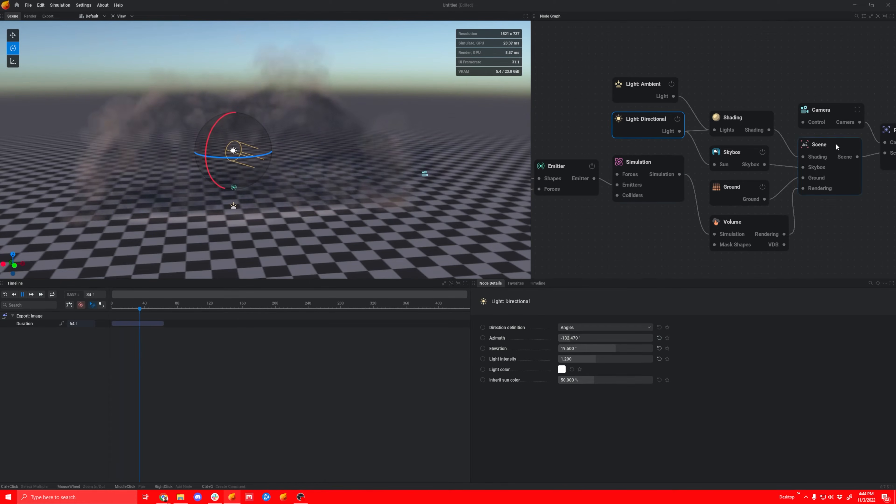
- Open the Shading node's smoke settings and copy the dark brown #594B43 from the Adobe Color sand palette in the browser
{"action": "left_click", "coordinate": [738, 119]}
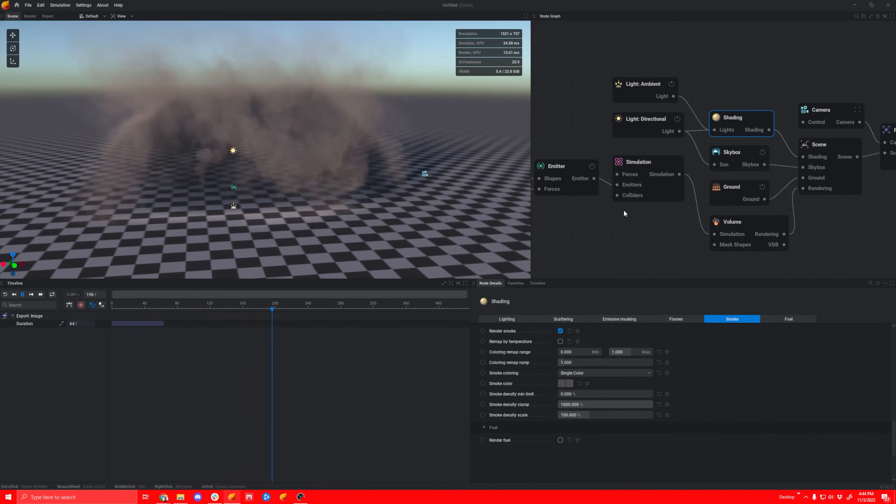
{"action": "key", "text": "alt+Tab"}
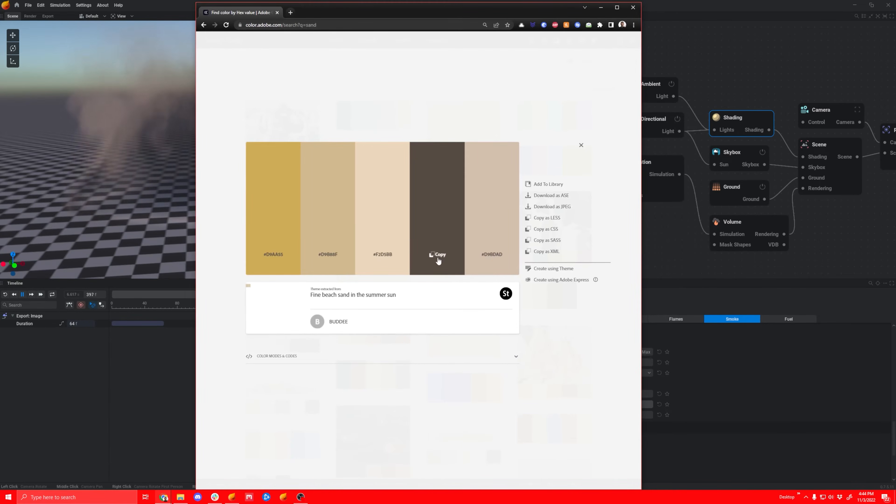
{"action": "key", "text": "alt+Tab"}
- Change the smoke coloring to Color Ramp and set its Min color to #594B43
{"action": "left_click", "coordinate": [603, 373]}
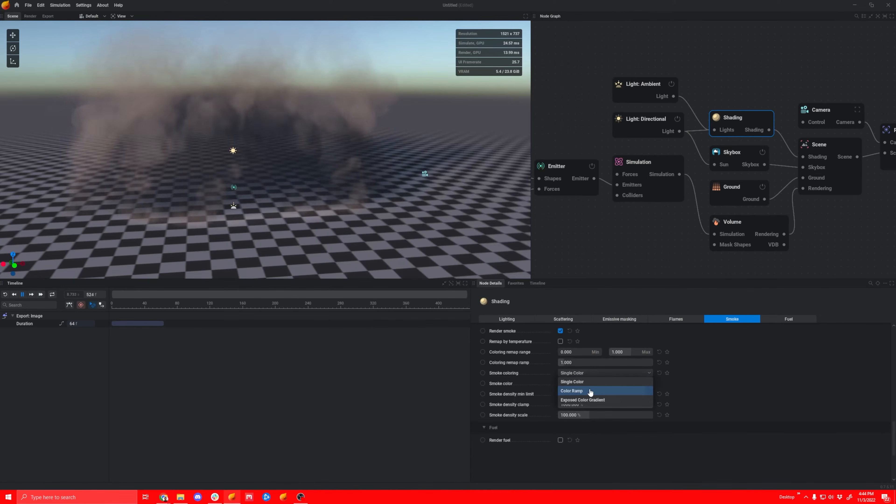
{"action": "left_click", "coordinate": [590, 391]}
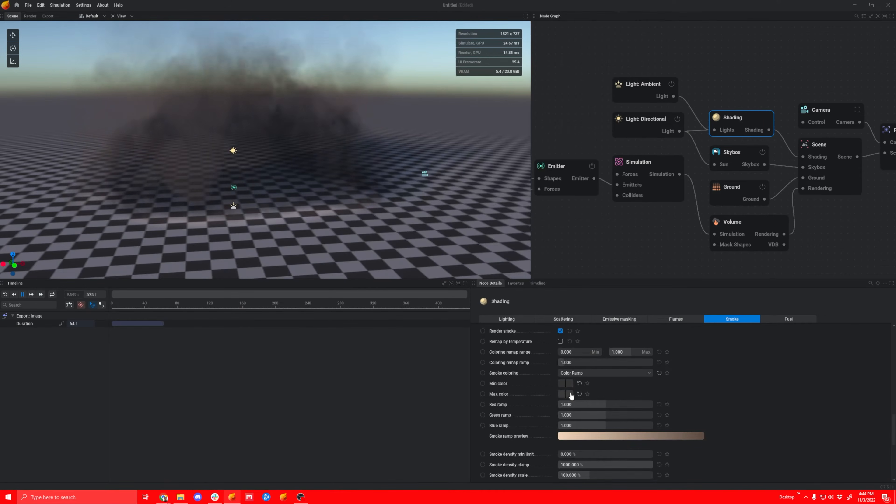
{"action": "left_click", "coordinate": [569, 384]}
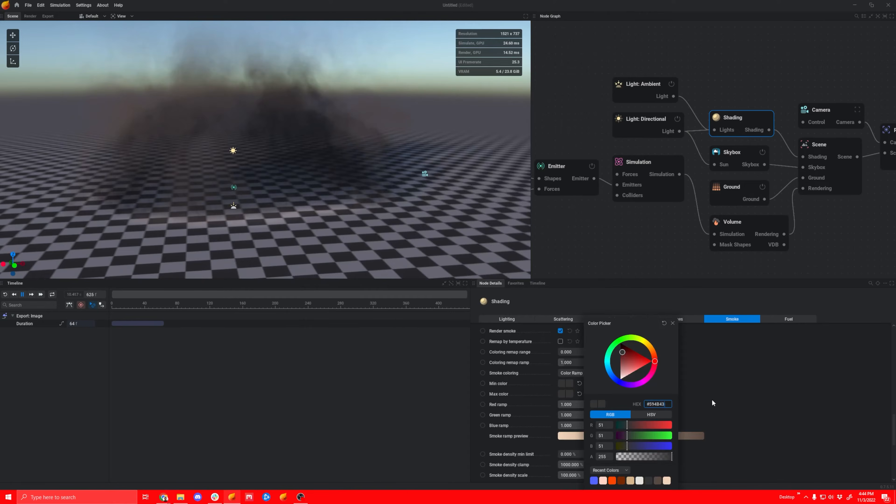
{"action": "left_click", "coordinate": [712, 402]}
- Copy a light tan swatch from the sand palette in the browser and apply it as the smoke's Max color in EmberGen
{"action": "key", "text": "alt+Tab"}
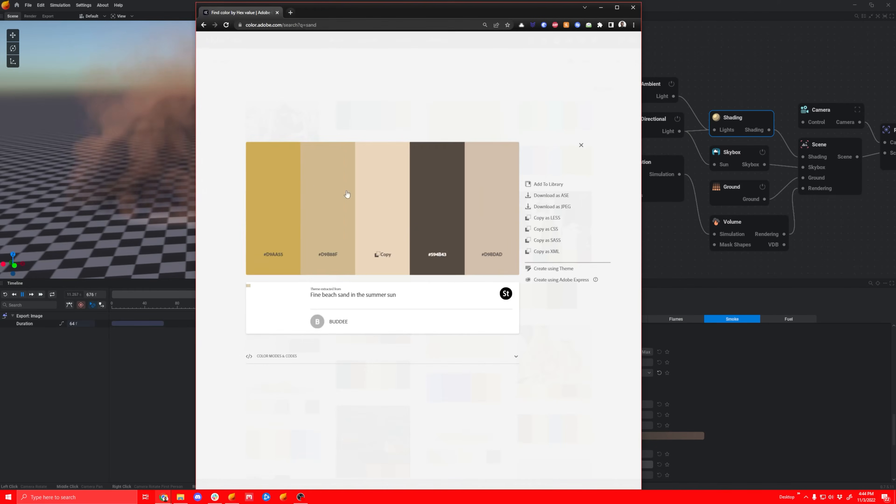
{"action": "key", "text": "alt+Tab"}
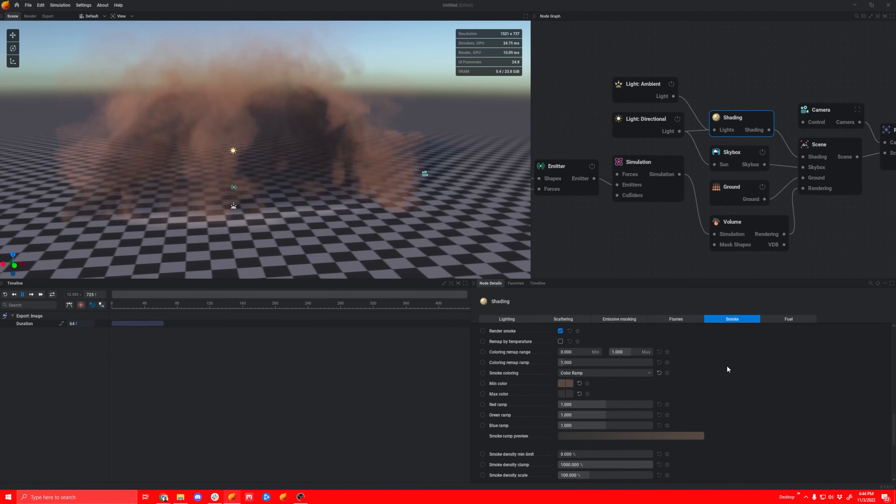
{"action": "left_click", "coordinate": [568, 395]}
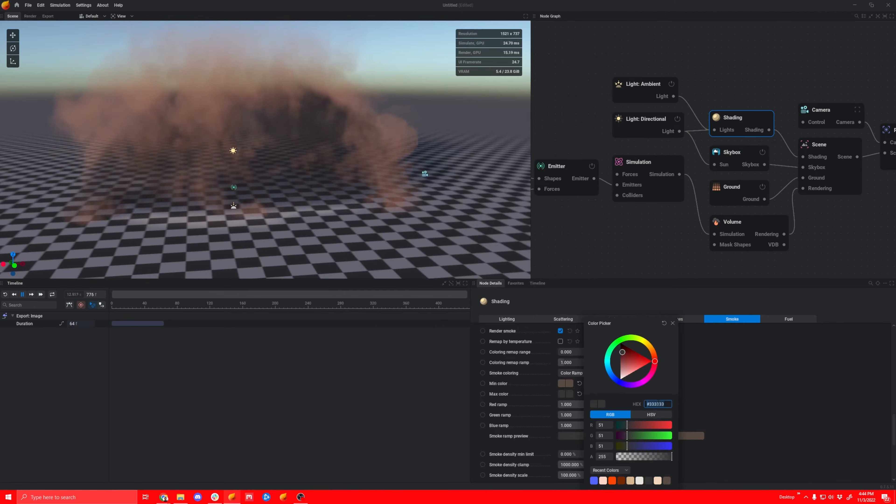
{"action": "left_click", "coordinate": [720, 404]}
{"action": "left_click_drag", "start_coordinate": [400, 222], "coordinate": [316, 184]}
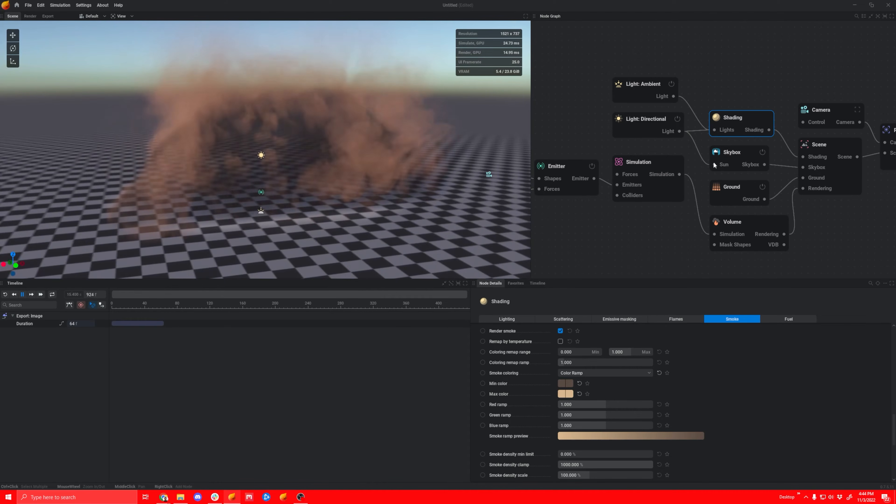
- Set the Emitter's Smoke Rate to 355 %/s and check the denser smoke in the scene
{"action": "scroll", "coordinate": [686, 168], "scroll_direction": "down", "scroll_amount": 5}
{"action": "scroll", "coordinate": [646, 161], "scroll_direction": "up", "scroll_amount": 4}
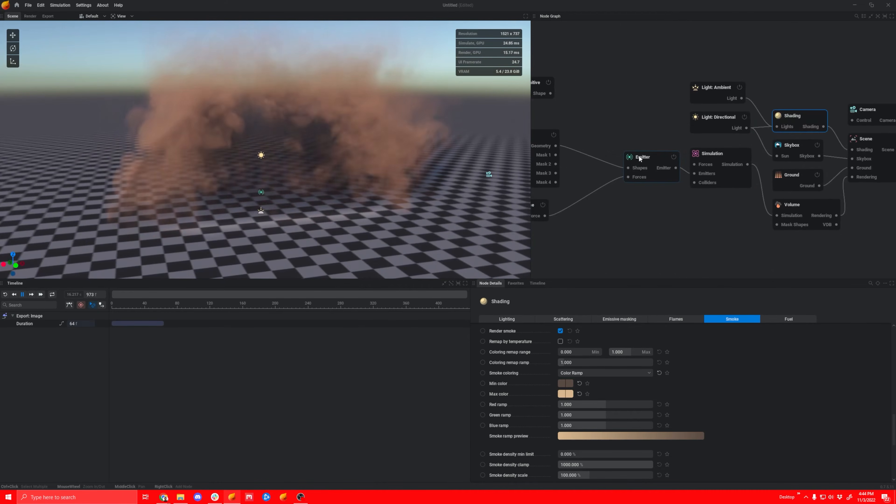
{"action": "left_click_drag", "start_coordinate": [641, 159], "coordinate": [621, 164]}
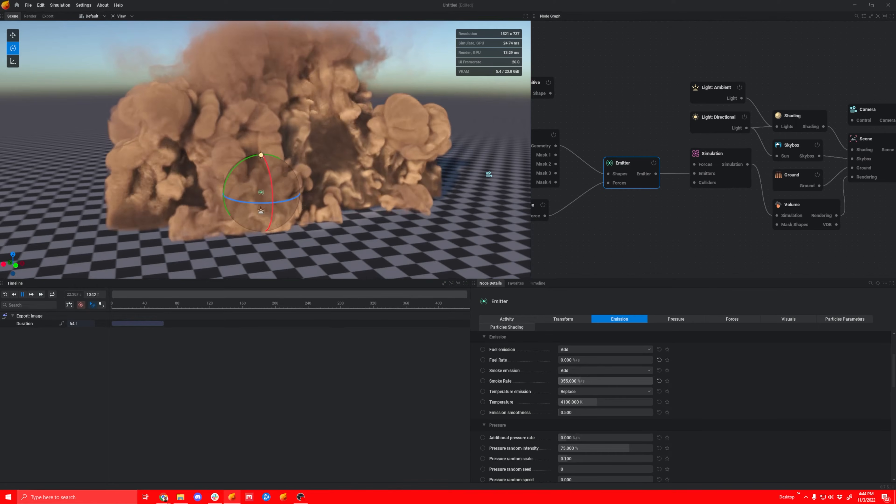
{"action": "left_click_drag", "start_coordinate": [343, 199], "coordinate": [323, 179]}
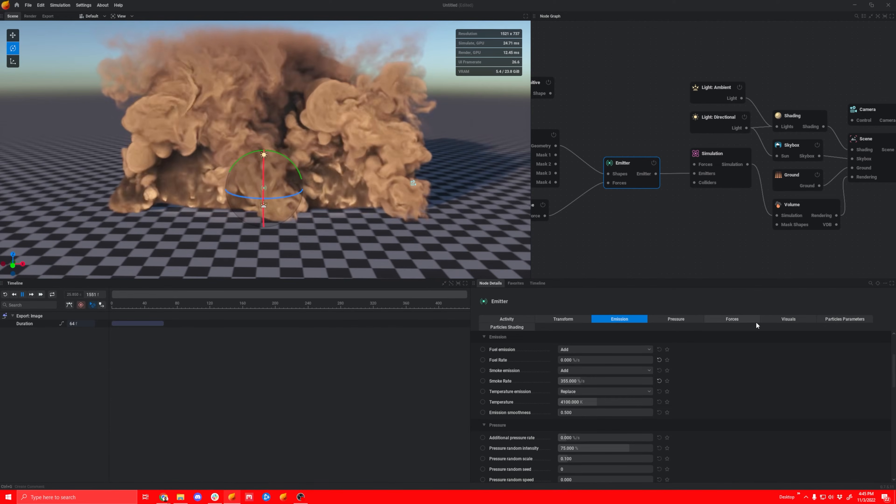
- Reduce the Emitter's Velocity transfer to 2%
{"action": "left_click", "coordinate": [737, 318]}
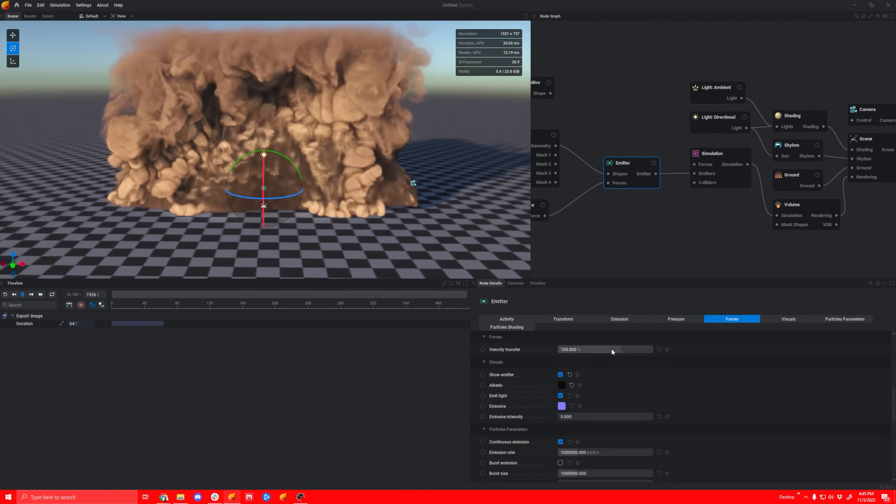
{"action": "left_click_drag", "start_coordinate": [610, 350], "coordinate": [567, 349]}
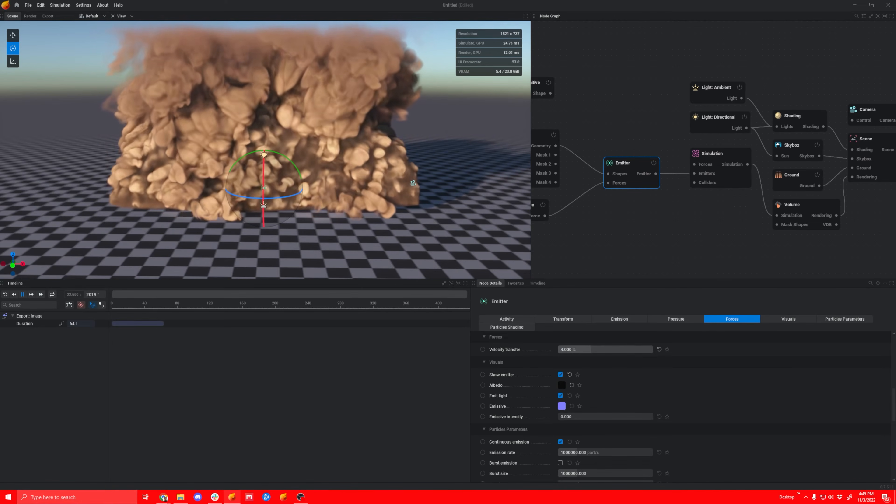
{"action": "double_click", "coordinate": [567, 349]}
{"action": "type", "text": "2"}
{"action": "left_click", "coordinate": [660, 367]}
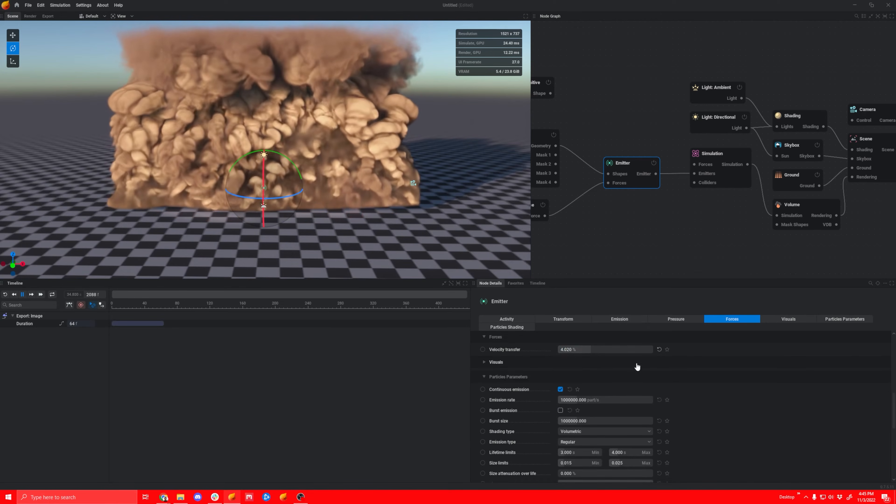
{"action": "double_click", "coordinate": [574, 349]}
{"action": "type", "text": "2"}
{"action": "left_click", "coordinate": [659, 376]}
- Disconnect the Force: Noise node from the Emitter's Forces input and leave it unattached in the node graph
{"action": "left_click_drag", "start_coordinate": [406, 202], "coordinate": [447, 202]}
{"action": "left_click_drag", "start_coordinate": [533, 205], "coordinate": [575, 208]}
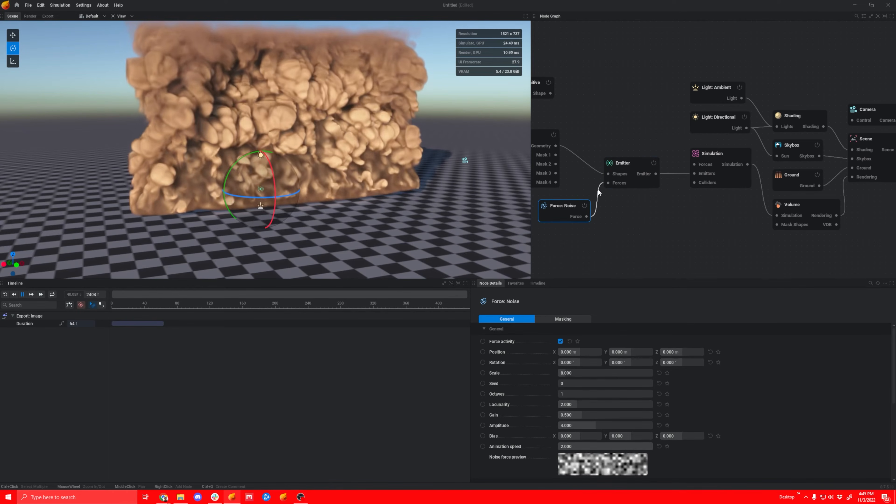
{"action": "left_click_drag", "start_coordinate": [599, 188], "coordinate": [622, 209]}
{"action": "left_click", "coordinate": [623, 202]}
{"action": "left_click_drag", "start_coordinate": [564, 204], "coordinate": [564, 214]}
{"action": "left_click", "coordinate": [653, 215]}
- Examine how the smoke moves over the sand wall from the front and the side
{"action": "left_click_drag", "start_coordinate": [283, 200], "coordinate": [219, 209]}
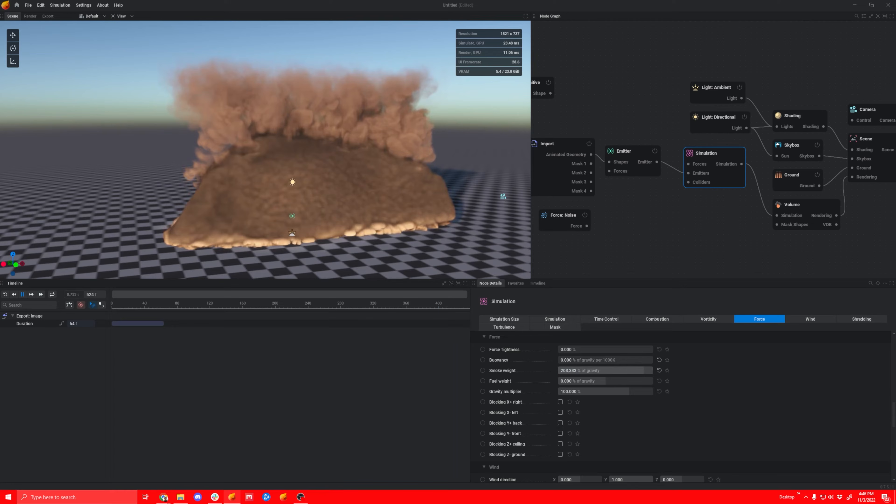
{"action": "left_click_drag", "start_coordinate": [372, 243], "coordinate": [349, 228]}
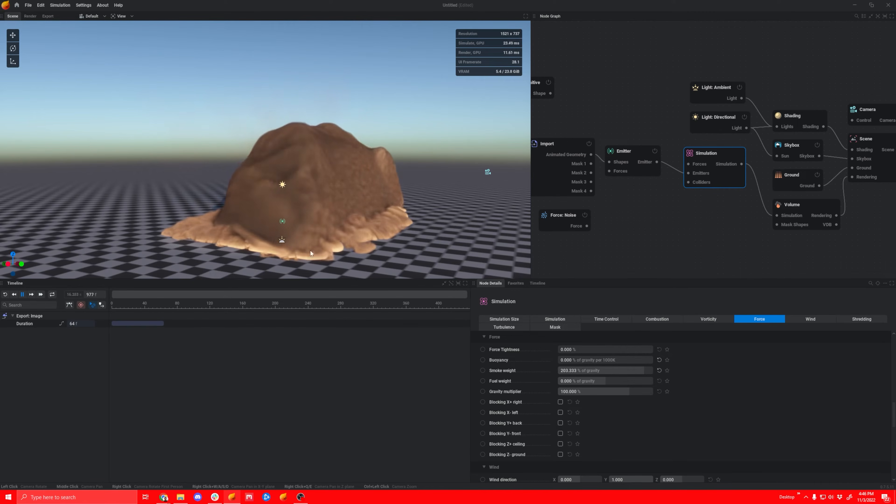
{"action": "left_click", "coordinate": [552, 147]}
{"action": "left_click_drag", "start_coordinate": [351, 220], "coordinate": [332, 214]}
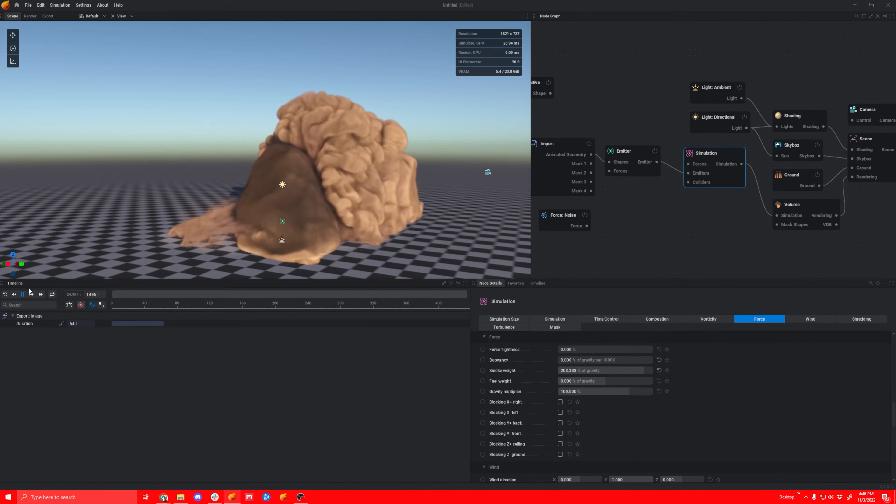
- Restart the simulation and adjust the Wind speed of the Simulation node
{"action": "left_click", "coordinate": [5, 295]}
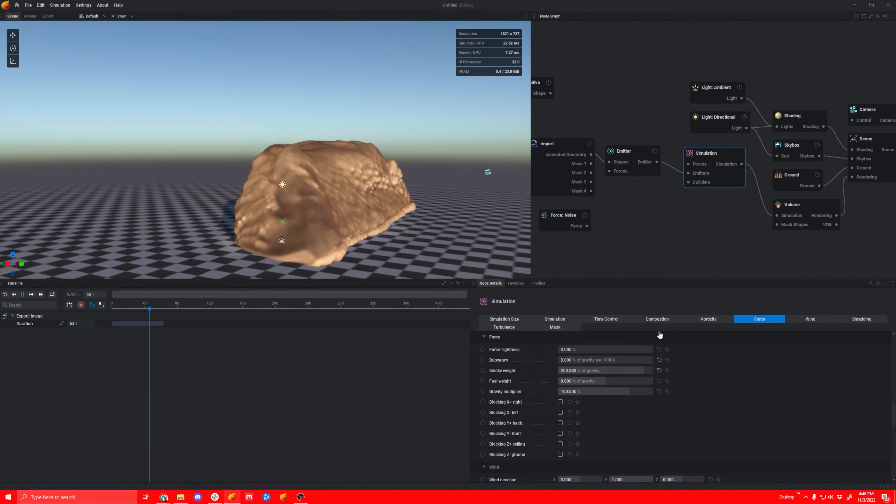
{"action": "left_click", "coordinate": [796, 318]}
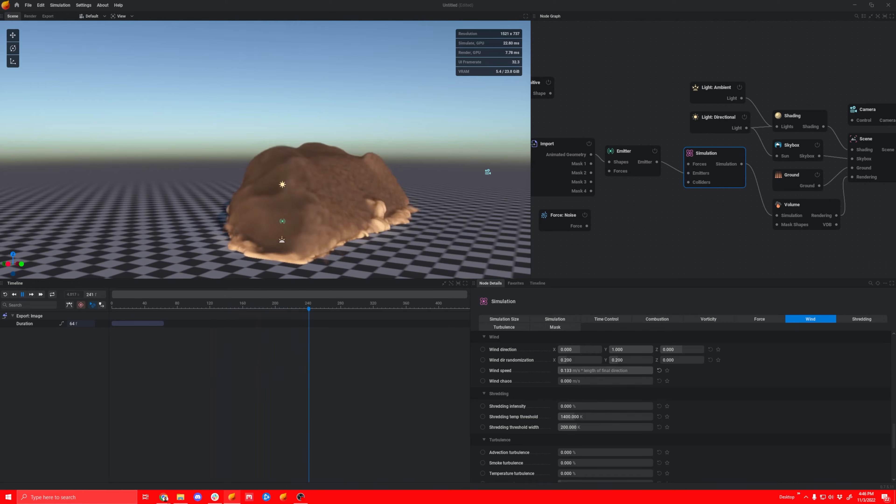
{"action": "left_click_drag", "start_coordinate": [606, 370], "coordinate": [579, 381]}
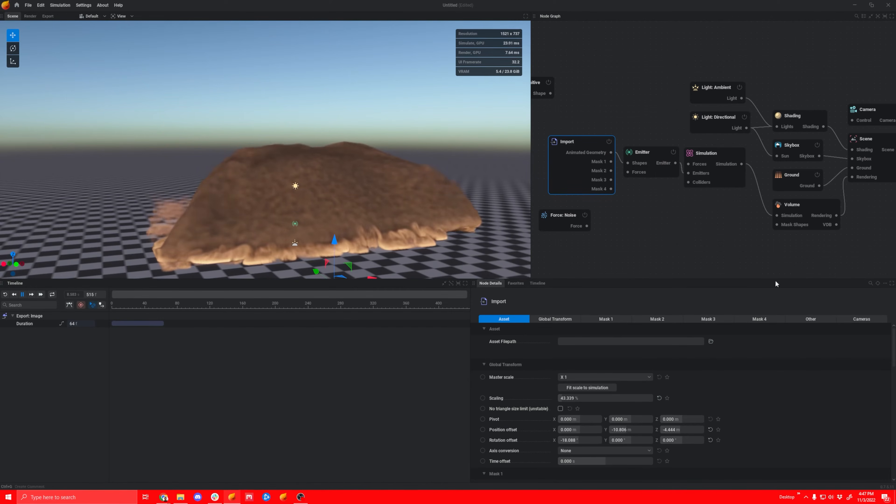
- Review the Emitter node's force, pressure and emission settings
{"action": "left_click", "coordinate": [650, 151]}
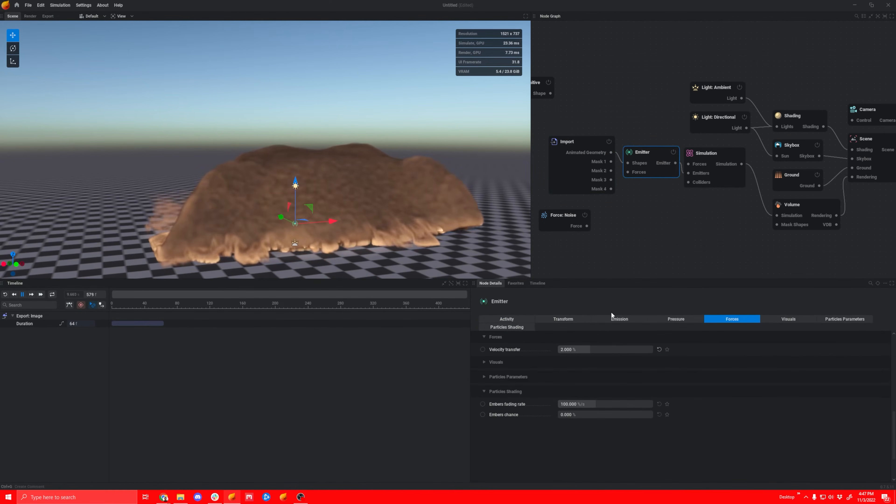
{"action": "left_click", "coordinate": [675, 318]}
{"action": "left_click", "coordinate": [620, 319]}
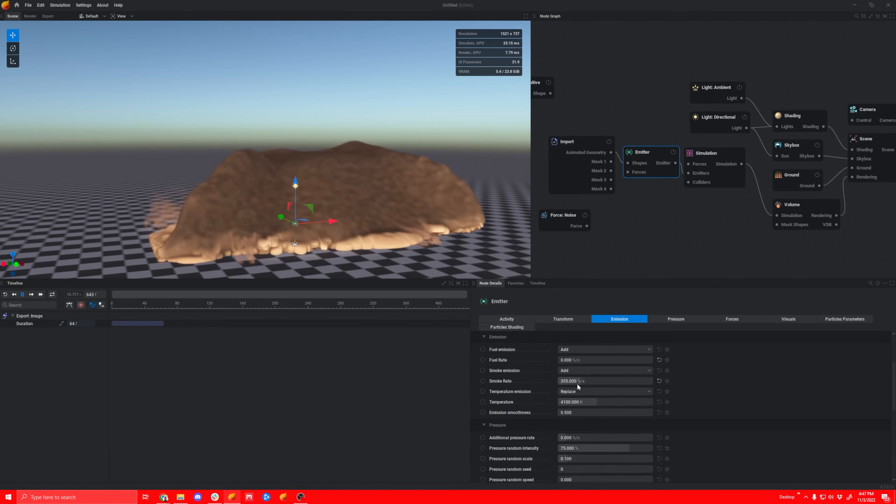
- Lower the Import node's Thickness emission to 0.027 and restart the simulation
{"action": "left_click", "coordinate": [574, 143]}
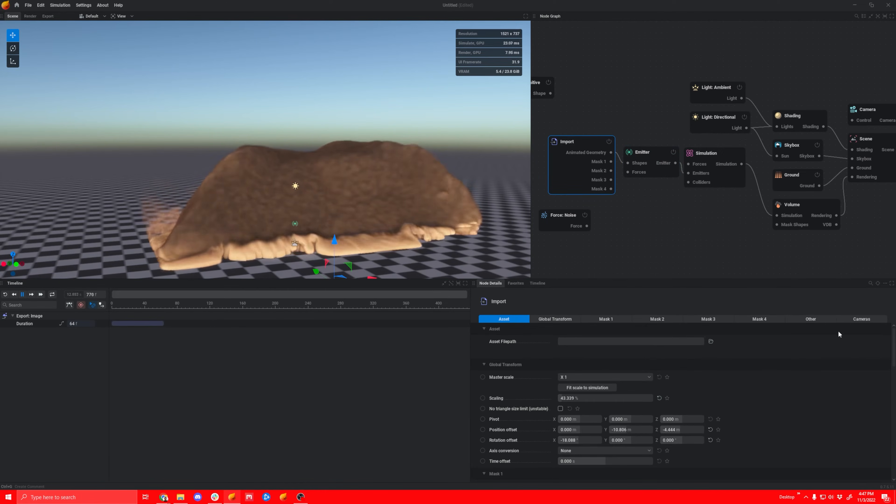
{"action": "left_click", "coordinate": [810, 319]}
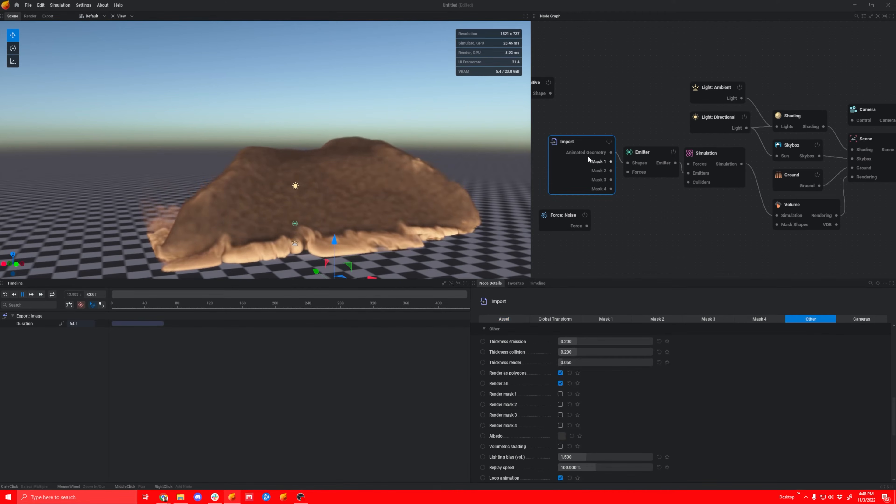
{"action": "left_click_drag", "start_coordinate": [584, 148], "coordinate": [582, 150]}
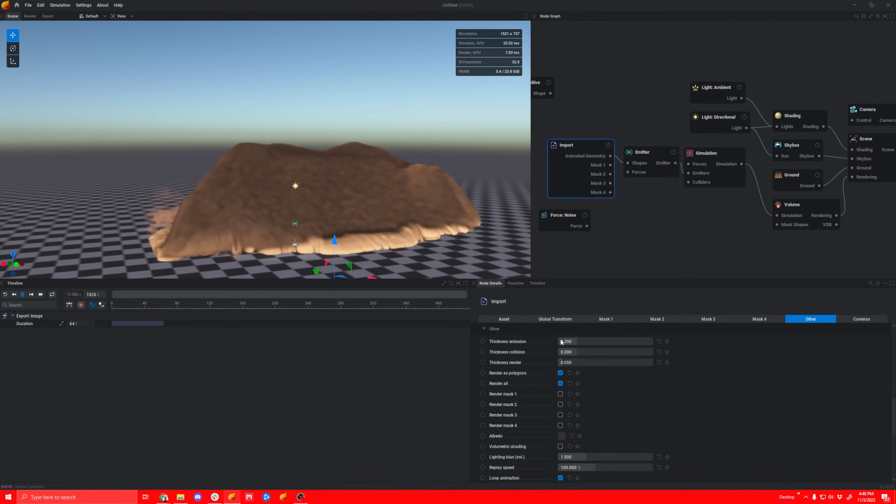
{"action": "left_click_drag", "start_coordinate": [412, 257], "coordinate": [285, 232]}
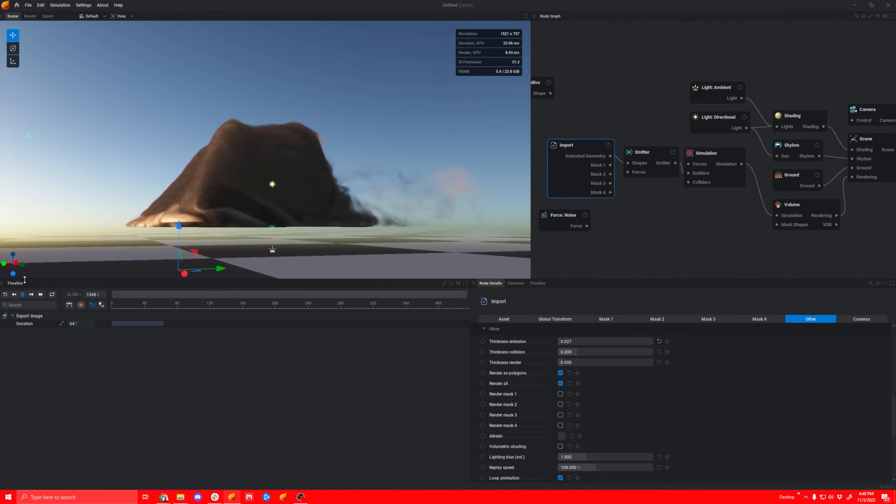
{"action": "left_click", "coordinate": [4, 294]}
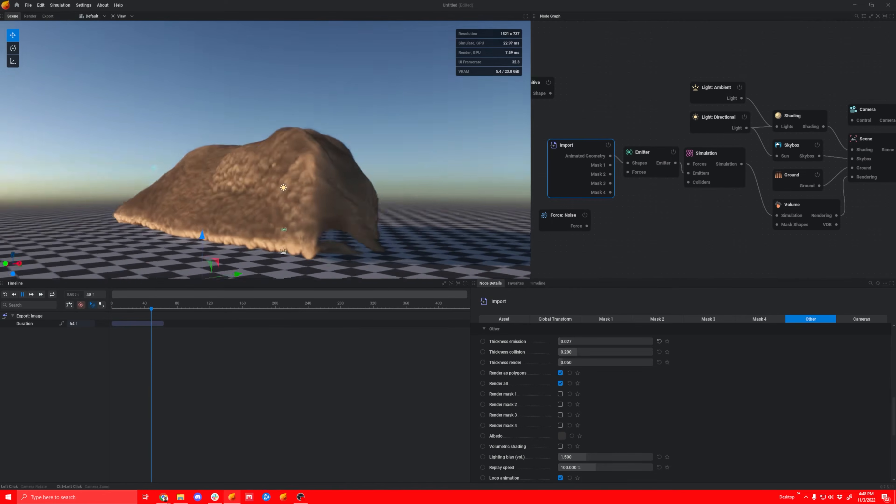
- Set the Import node's Thickness emission to 0.003 and replay the simulation to inspect the thinner emission from several angles
{"action": "left_click_drag", "start_coordinate": [564, 339], "coordinate": [561, 340]}
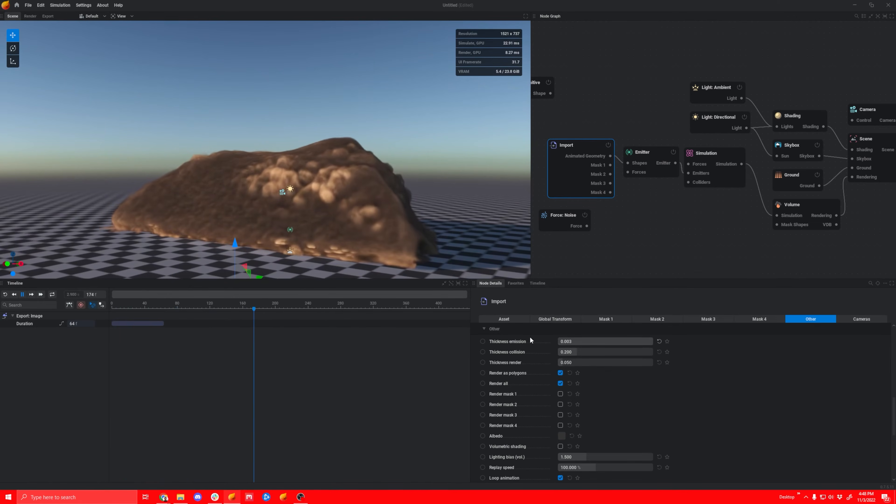
{"action": "left_click", "coordinate": [5, 295]}
{"action": "left_click_drag", "start_coordinate": [241, 227], "coordinate": [319, 246]}
{"action": "middle_click_drag", "start_coordinate": [426, 232], "coordinate": [411, 212]}
{"action": "left_click_drag", "start_coordinate": [380, 225], "coordinate": [405, 233]}
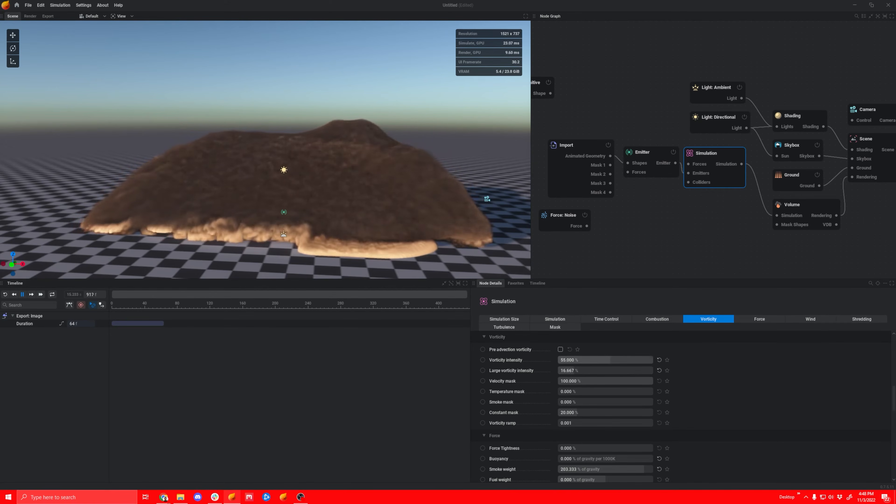
{"action": "left_click_drag", "start_coordinate": [278, 223], "coordinate": [467, 225]}
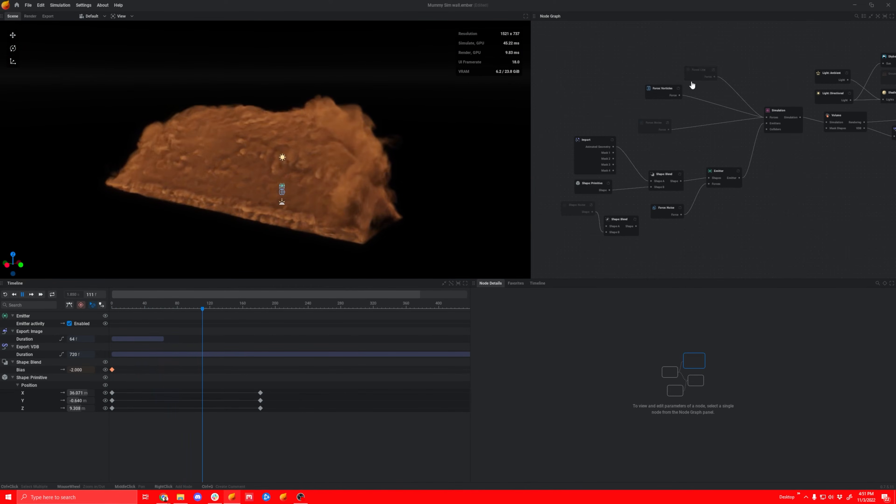
- Examine the sand wall in the Mummy Sim wall.ember project from several angles and review its Simulation wind settings
{"action": "left_click_drag", "start_coordinate": [212, 193], "coordinate": [330, 143]}
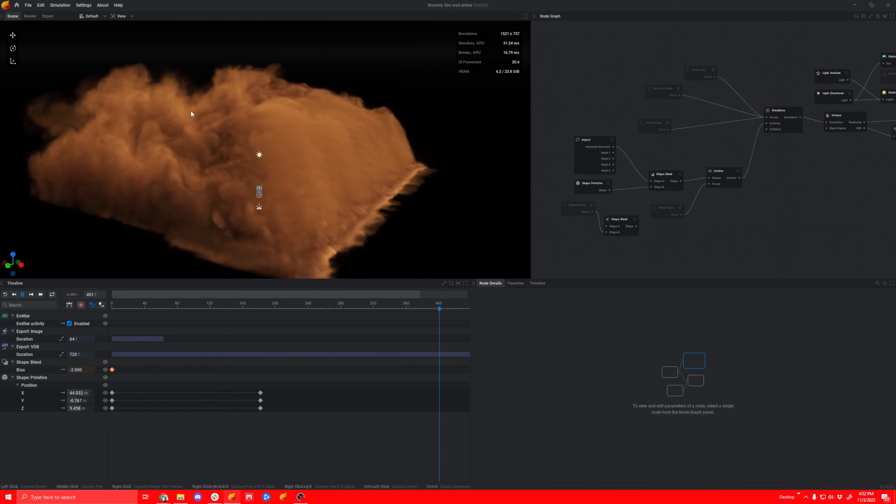
{"action": "left_click_drag", "start_coordinate": [328, 155], "coordinate": [289, 148]}
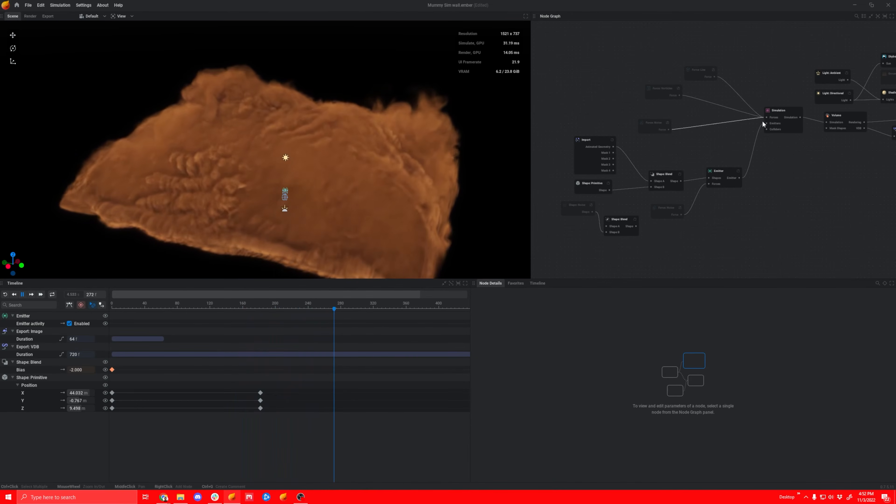
{"action": "left_click", "coordinate": [782, 111]}
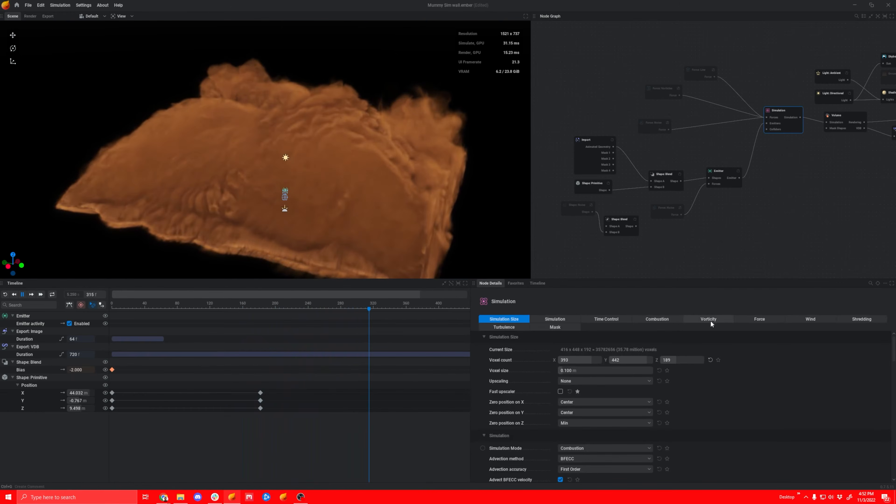
{"action": "left_click", "coordinate": [809, 319]}
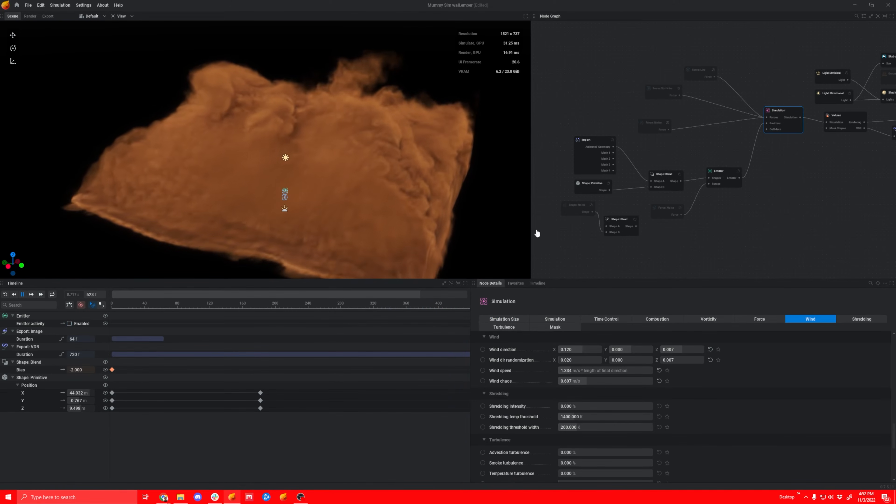
- Review the settings of the Force: Noise node feeding the Emitter and replay the simulation to see the wall's surface motion
{"action": "left_click", "coordinate": [682, 135]}
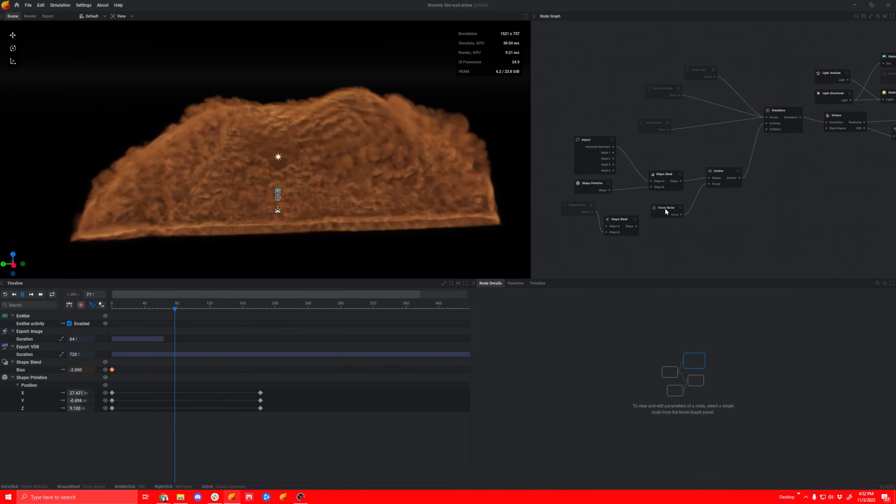
{"action": "left_click_drag", "start_coordinate": [665, 209], "coordinate": [670, 203]}
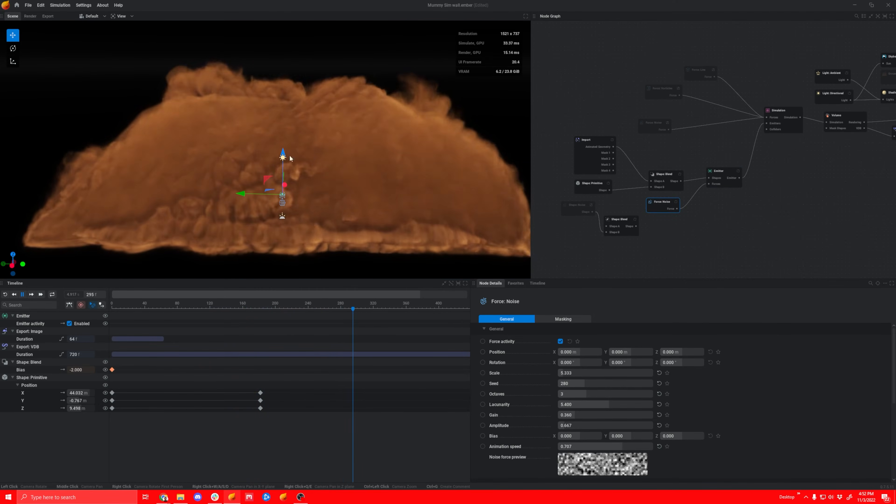
{"action": "left_click_drag", "start_coordinate": [206, 240], "coordinate": [513, 155]}
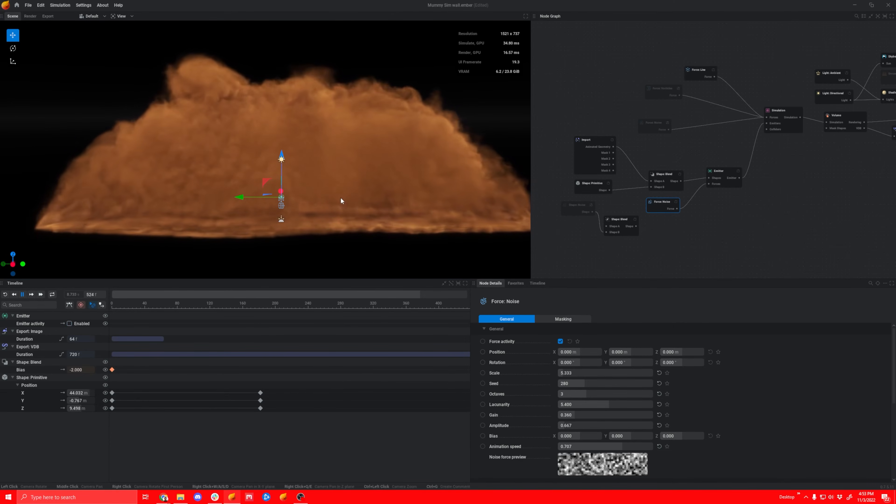
{"action": "left_click", "coordinate": [9, 296]}
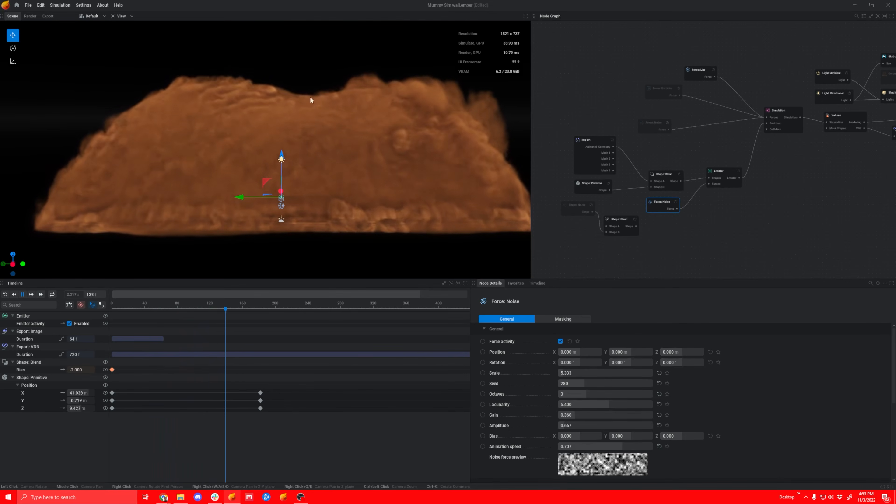
- Enable the Force: Vorticles node feeding the Simulation and restart the simulation to view its effect on the sand wall
{"action": "left_click_drag", "start_coordinate": [204, 165], "coordinate": [303, 173]}
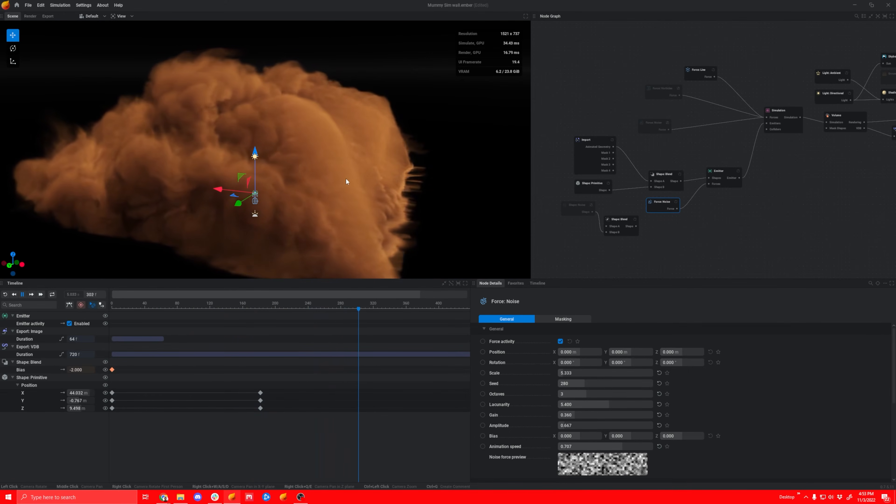
{"action": "mouse_move", "coordinate": [371, 178]}
{"action": "left_mouse_down"}
{"action": "mouse_move", "coordinate": [282, 178]}
{"action": "mouse_move", "coordinate": [369, 186]}
{"action": "left_mouse_up"}
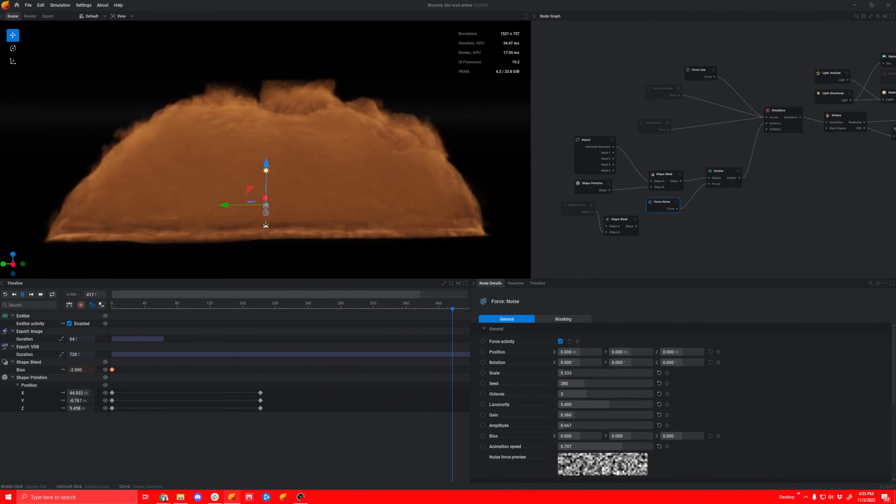
{"action": "middle_click_drag", "start_coordinate": [368, 187], "coordinate": [364, 198]}
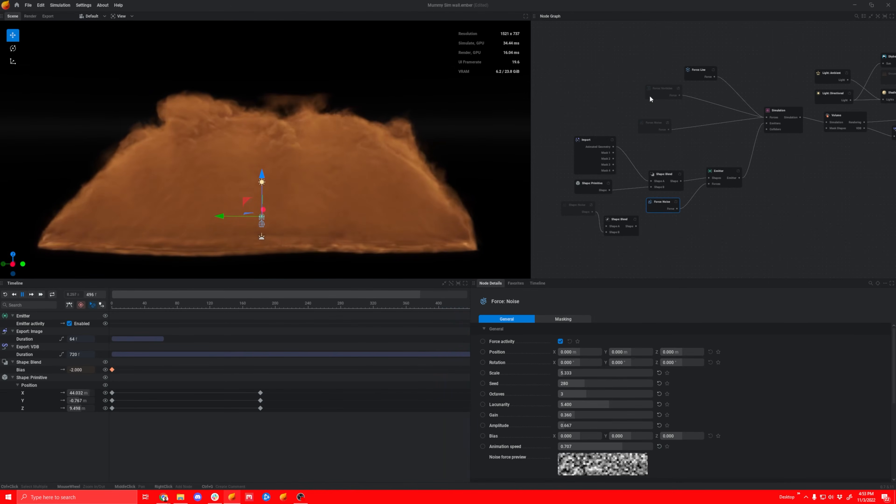
{"action": "left_click", "coordinate": [661, 94]}
{"action": "left_click_drag", "start_coordinate": [663, 90], "coordinate": [662, 95]}
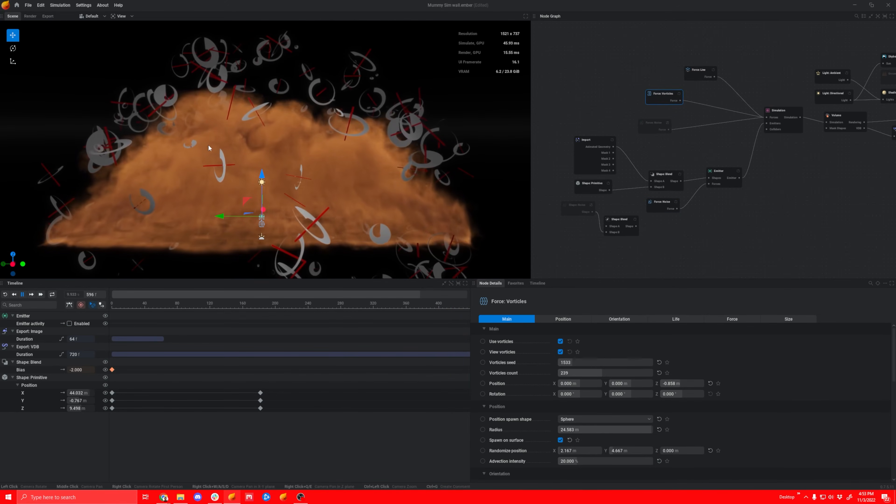
{"action": "left_click", "coordinate": [5, 295]}
{"action": "mouse_move", "coordinate": [226, 159]}
{"action": "left_mouse_down"}
{"action": "mouse_move", "coordinate": [356, 161]}
{"action": "mouse_move", "coordinate": [208, 162]}
{"action": "mouse_move", "coordinate": [237, 163]}
{"action": "left_mouse_up"}
{"action": "scroll", "coordinate": [333, 171], "scroll_direction": "up", "scroll_amount": 1}
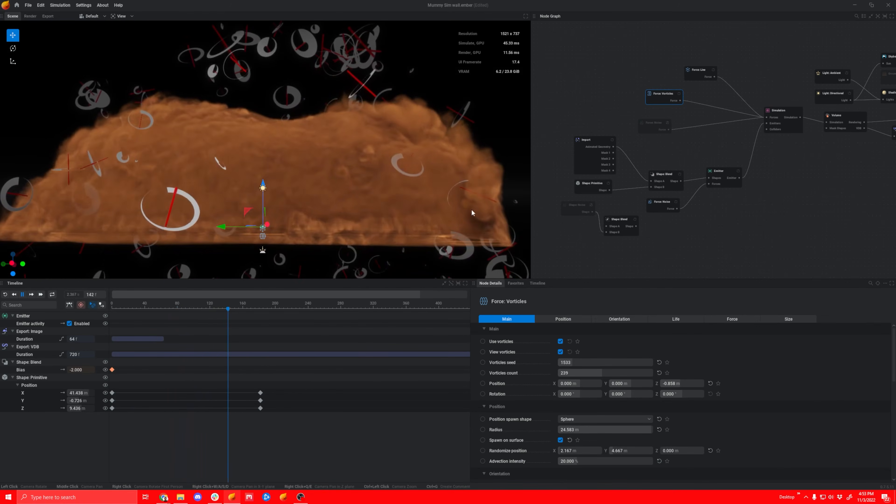
- Review the Force: Line and Force: Vorticles settings and inspect the sand wall among the vorticles from the side and front
{"action": "left_click", "coordinate": [618, 89]}
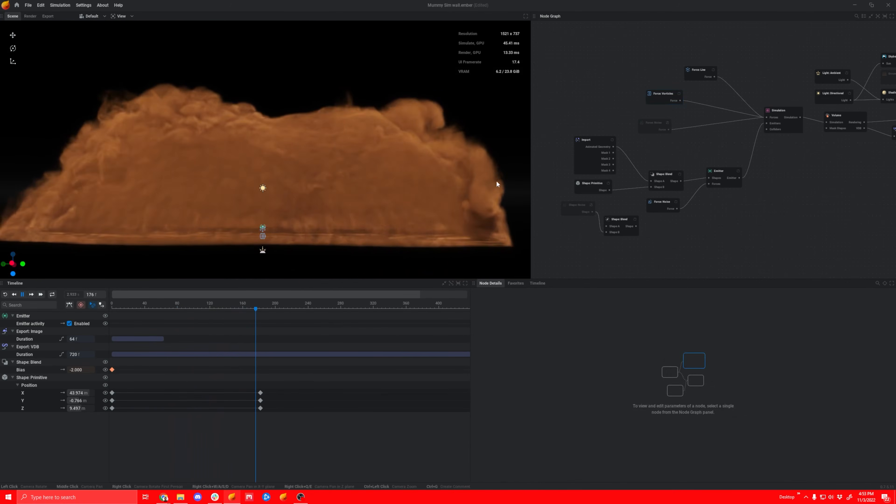
{"action": "left_click", "coordinate": [704, 71]}
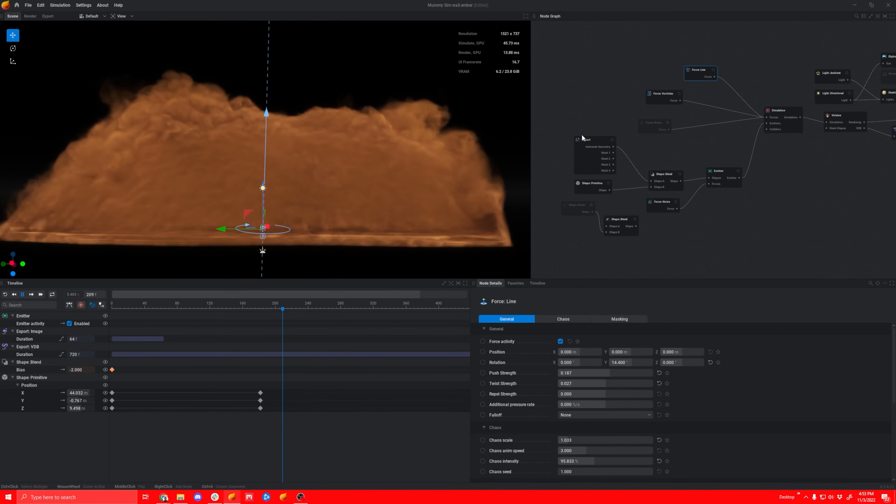
{"action": "left_click", "coordinate": [659, 93]}
{"action": "left_click_drag", "start_coordinate": [233, 193], "coordinate": [303, 194]}
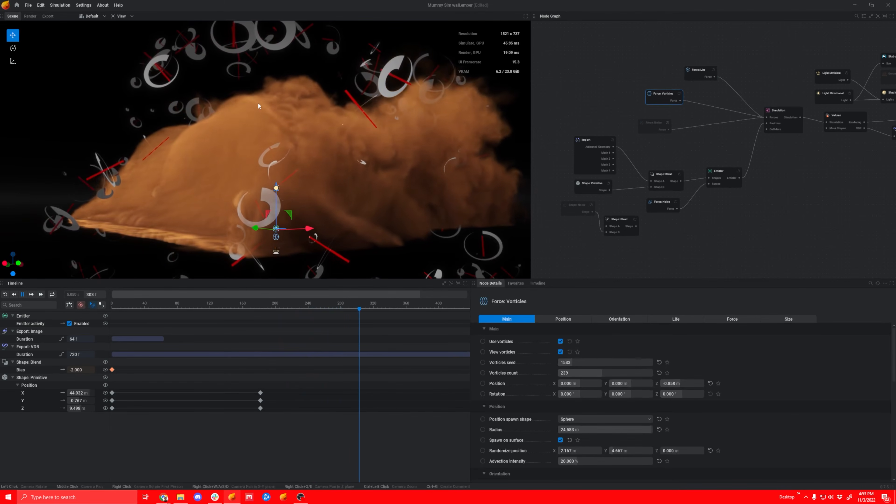
{"action": "left_click_drag", "start_coordinate": [174, 211], "coordinate": [157, 207]}
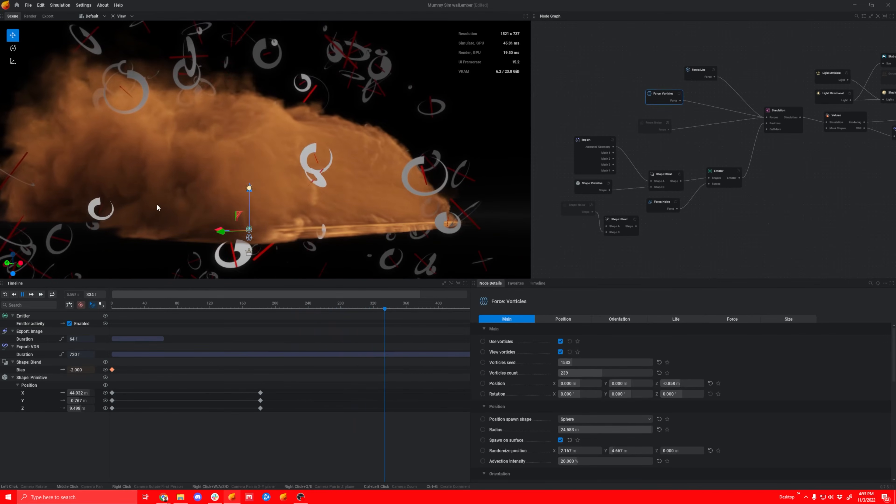
{"action": "left_click_drag", "start_coordinate": [286, 196], "coordinate": [177, 181]}
{"action": "scroll", "coordinate": [237, 178], "scroll_direction": "up", "scroll_amount": 2}
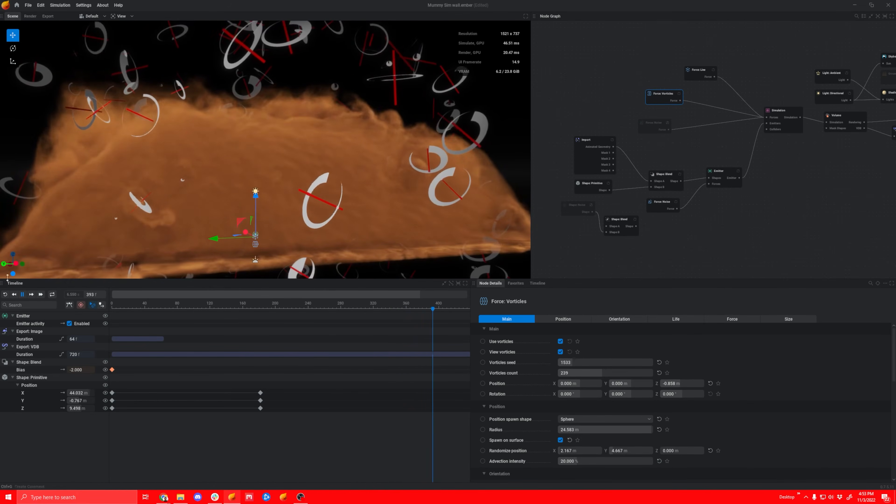
- Hide the vorticle guides by clearing the node selection and replay the simulation to examine the sand wall from several angles
{"action": "left_click", "coordinate": [588, 97]}
{"action": "left_click_drag", "start_coordinate": [152, 211], "coordinate": [128, 213]}
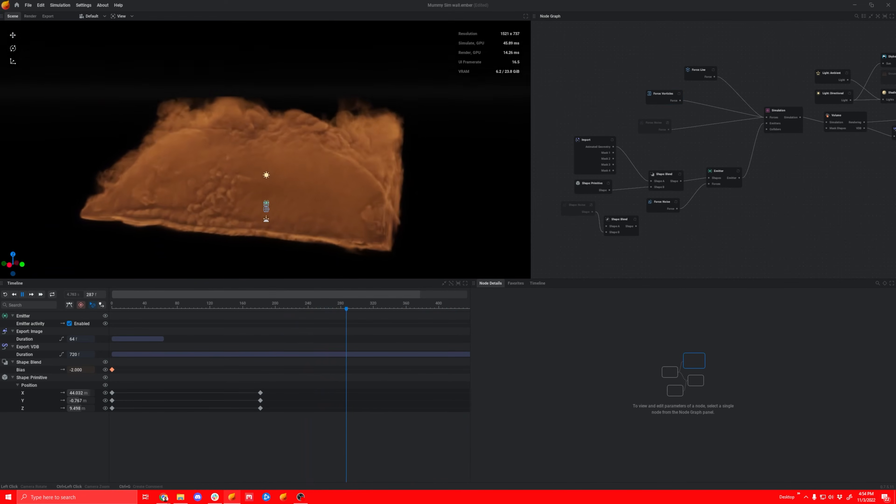
{"action": "left_click_drag", "start_coordinate": [268, 177], "coordinate": [365, 200]}
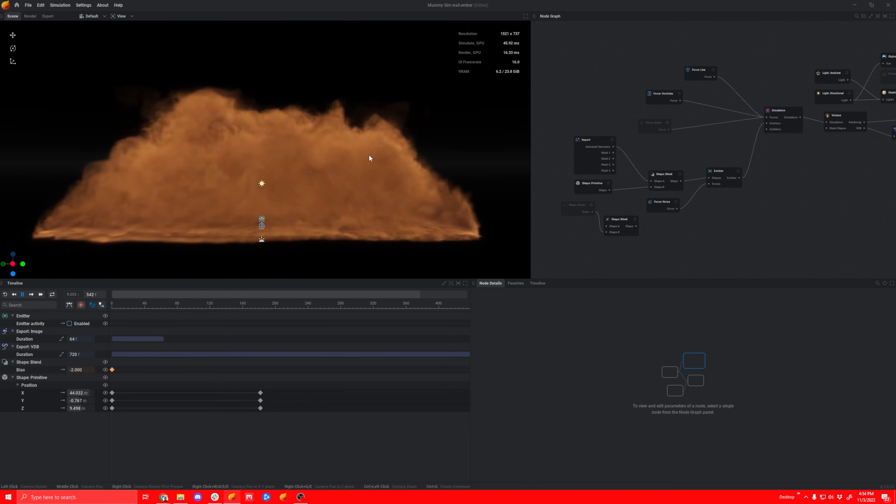
{"action": "left_click", "coordinate": [15, 294]}
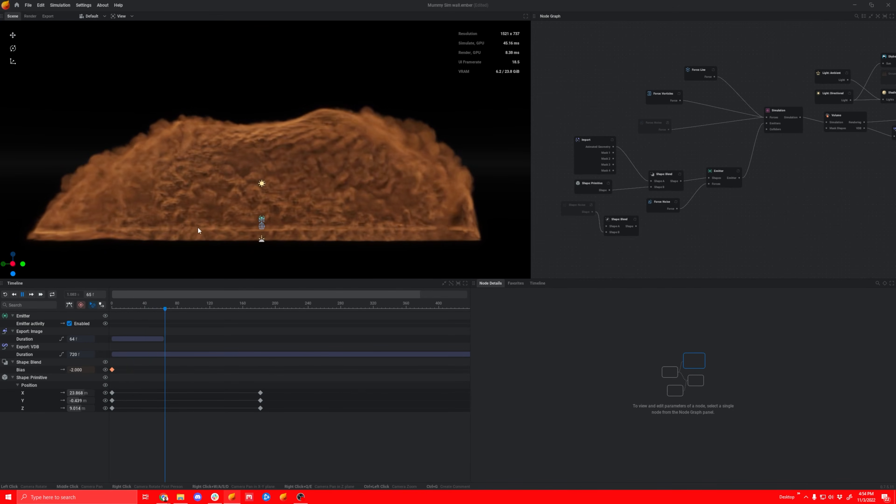
{"action": "mouse_move", "coordinate": [210, 228]}
{"action": "left_mouse_down"}
{"action": "mouse_move", "coordinate": [173, 253]}
{"action": "mouse_move", "coordinate": [222, 224]}
{"action": "left_mouse_up"}
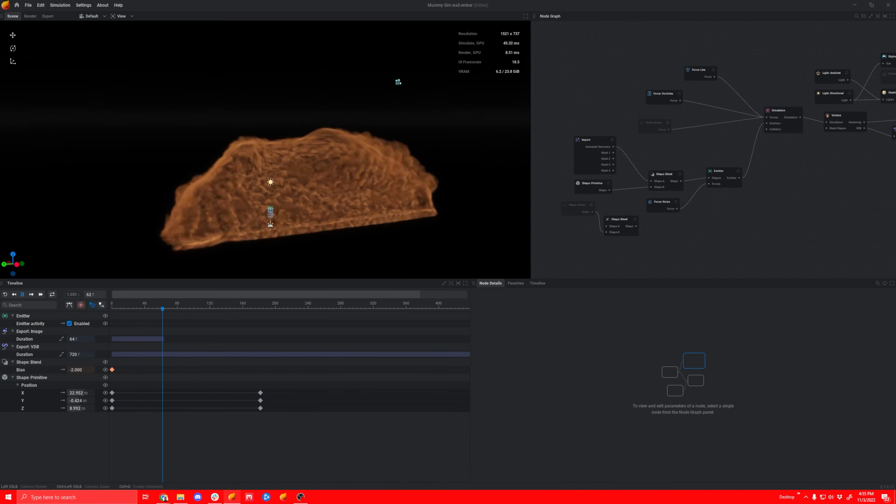
- Open the recent project Face Only Mummy Sim.ember
{"action": "left_click", "coordinate": [30, 7]}
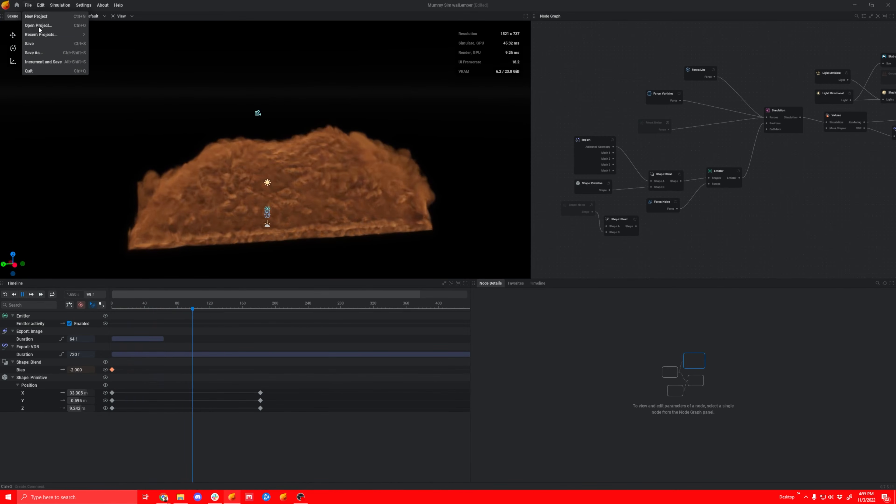
{"action": "mouse_move", "coordinate": [45, 33]}
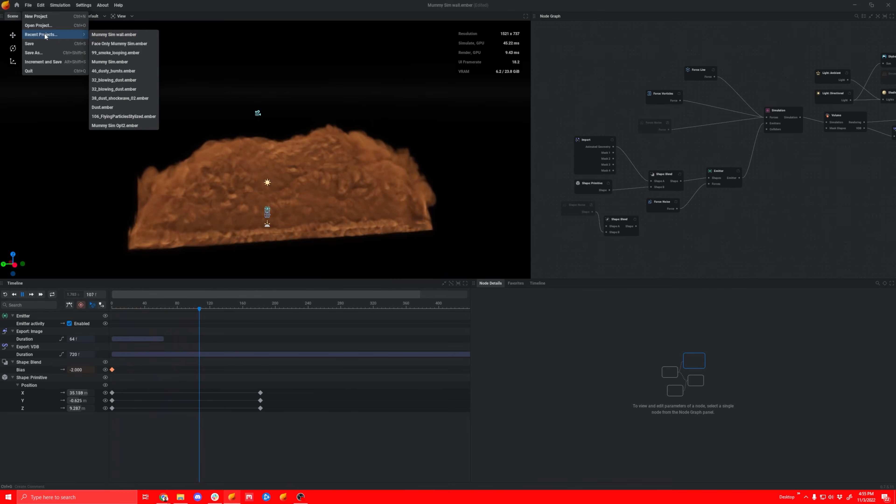
{"action": "left_click", "coordinate": [143, 44]}
{"action": "left_click", "coordinate": [389, 268]}
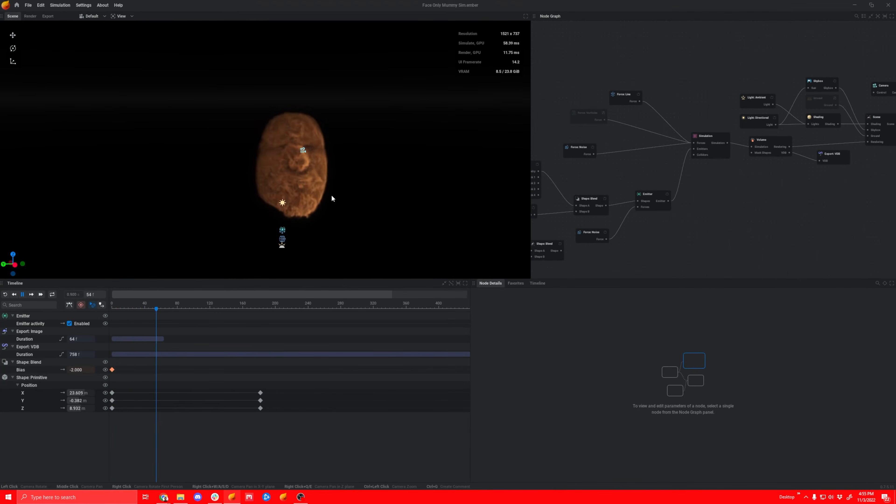
- Examine the sand face simulation up close from the front and side as it plays
{"action": "left_click_drag", "start_coordinate": [254, 223], "coordinate": [173, 219]}
{"action": "middle_click_drag", "start_coordinate": [245, 193], "coordinate": [280, 195]}
{"action": "scroll", "coordinate": [213, 150], "scroll_direction": "up", "scroll_amount": 3}
{"action": "middle_click_drag", "start_coordinate": [210, 180], "coordinate": [223, 179]}
{"action": "scroll", "coordinate": [221, 179], "scroll_direction": "down", "scroll_amount": 1}
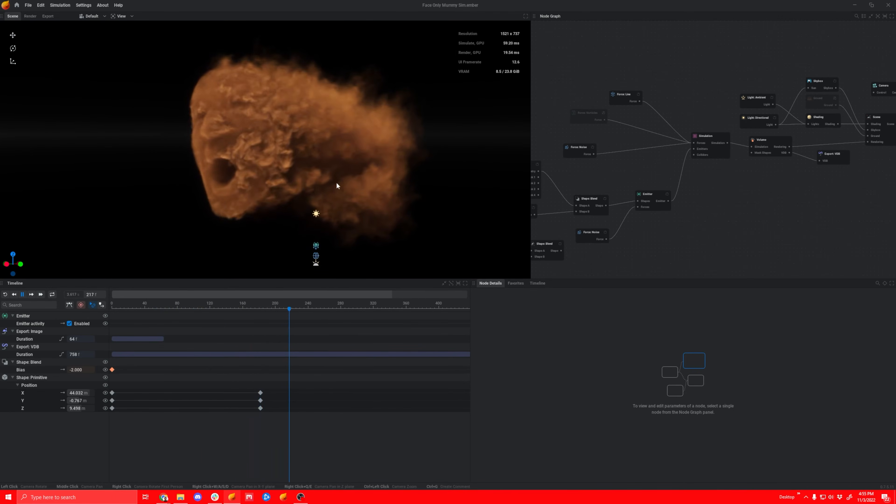
{"action": "left_click_drag", "start_coordinate": [290, 178], "coordinate": [308, 144]}
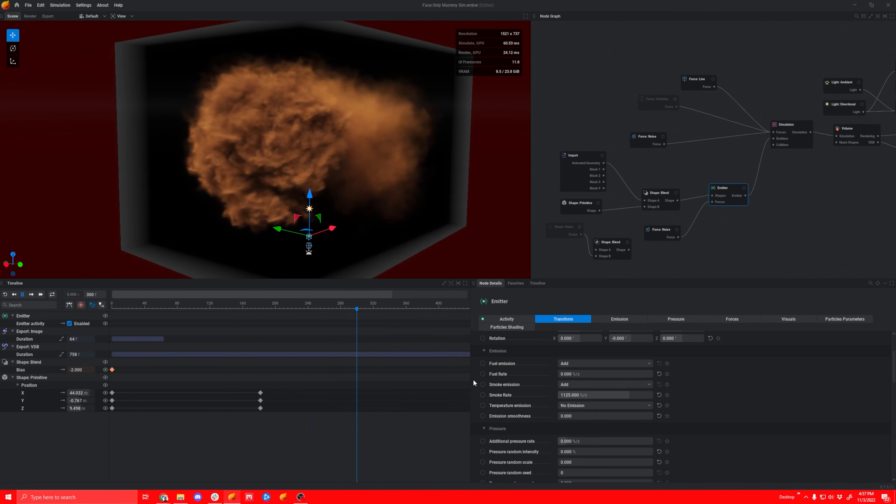
- Set the Emitter's Fuel emission to No Emission and replay the simulation, inspecting the sand face from several angles
{"action": "left_click", "coordinate": [5, 294]}
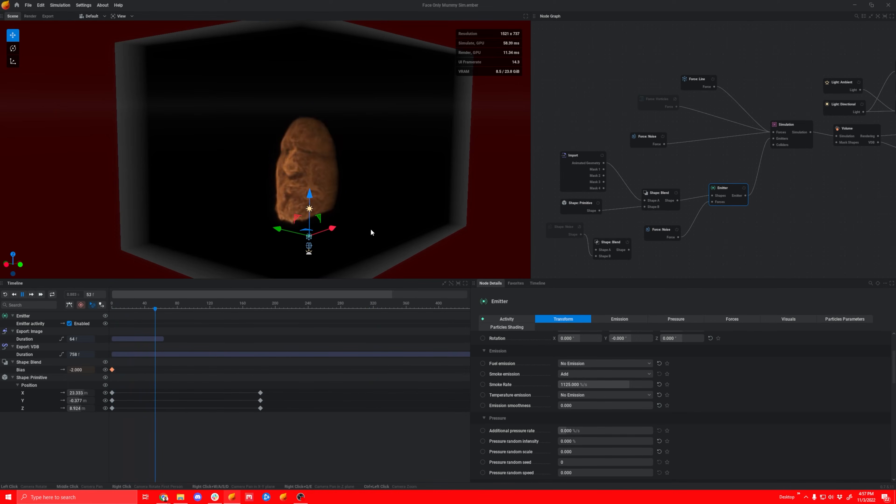
{"action": "left_click_drag", "start_coordinate": [364, 246], "coordinate": [335, 247]}
{"action": "left_click_drag", "start_coordinate": [346, 252], "coordinate": [364, 247]}
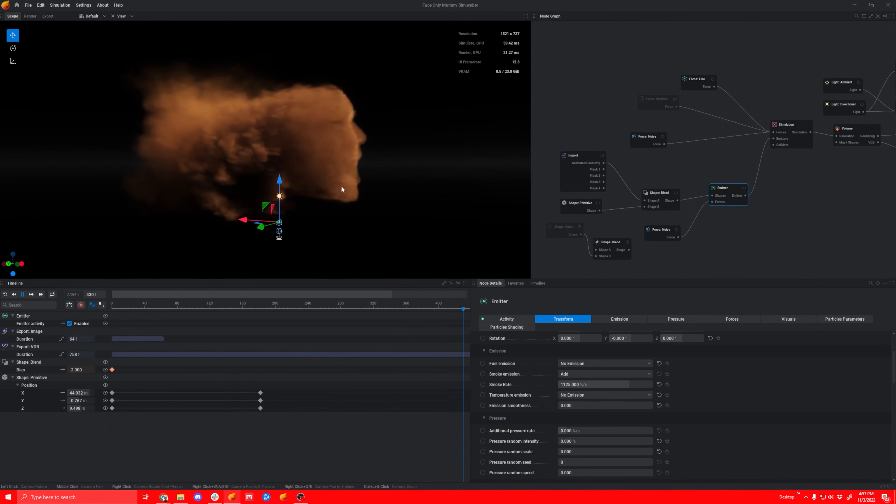
{"action": "left_click_drag", "start_coordinate": [341, 200], "coordinate": [169, 208]}
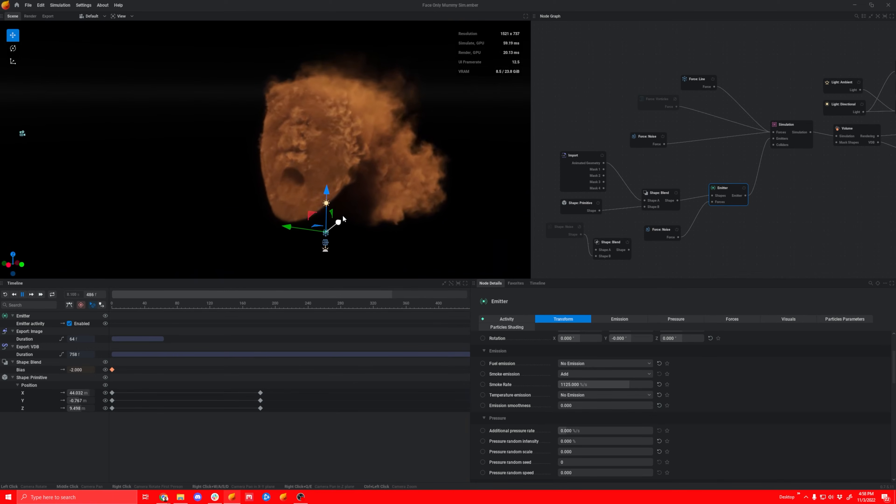